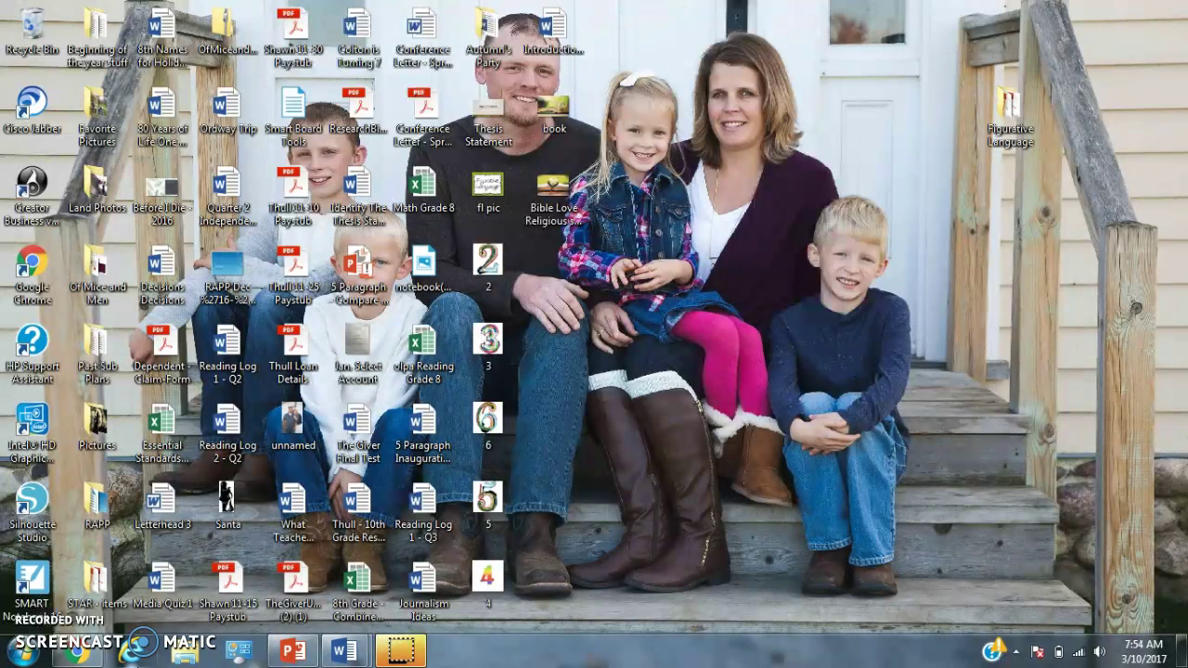
Search the Start menu for 'word' and launch Word 2016
click(37, 658)
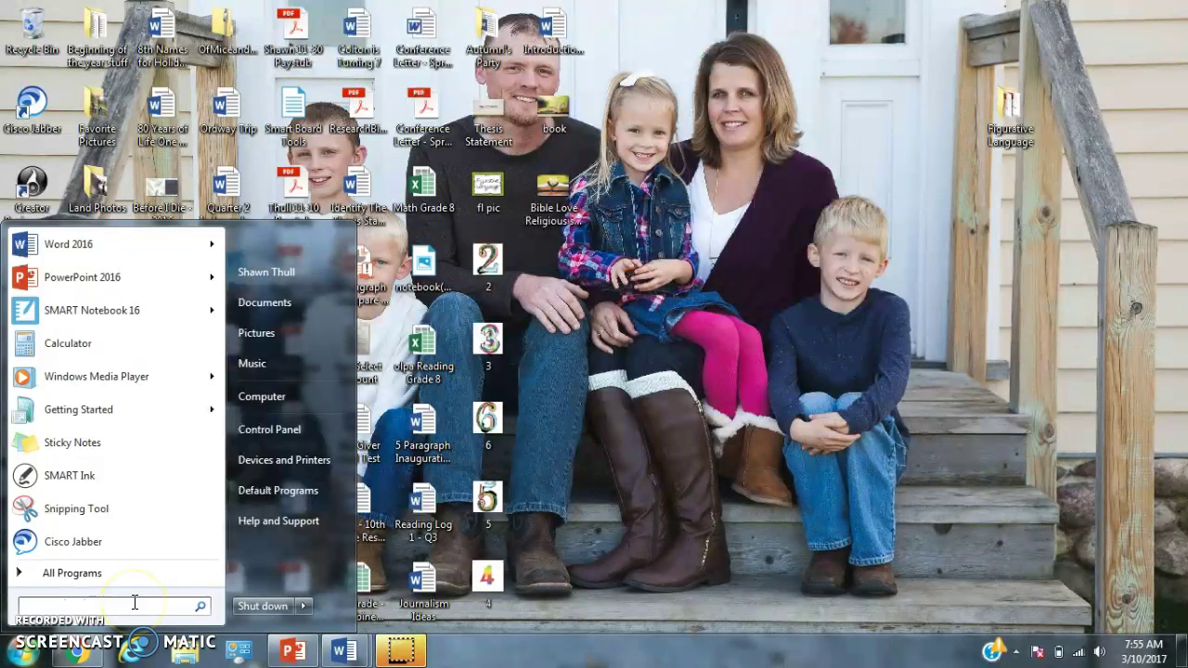
text(wo)
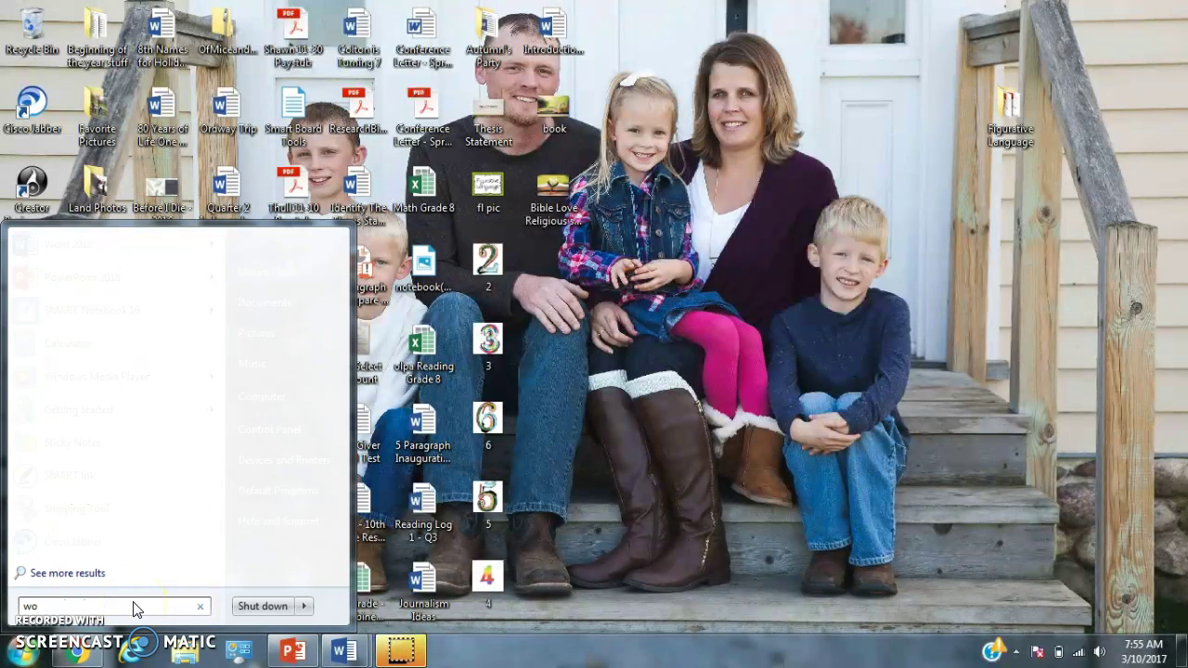
text(rd)
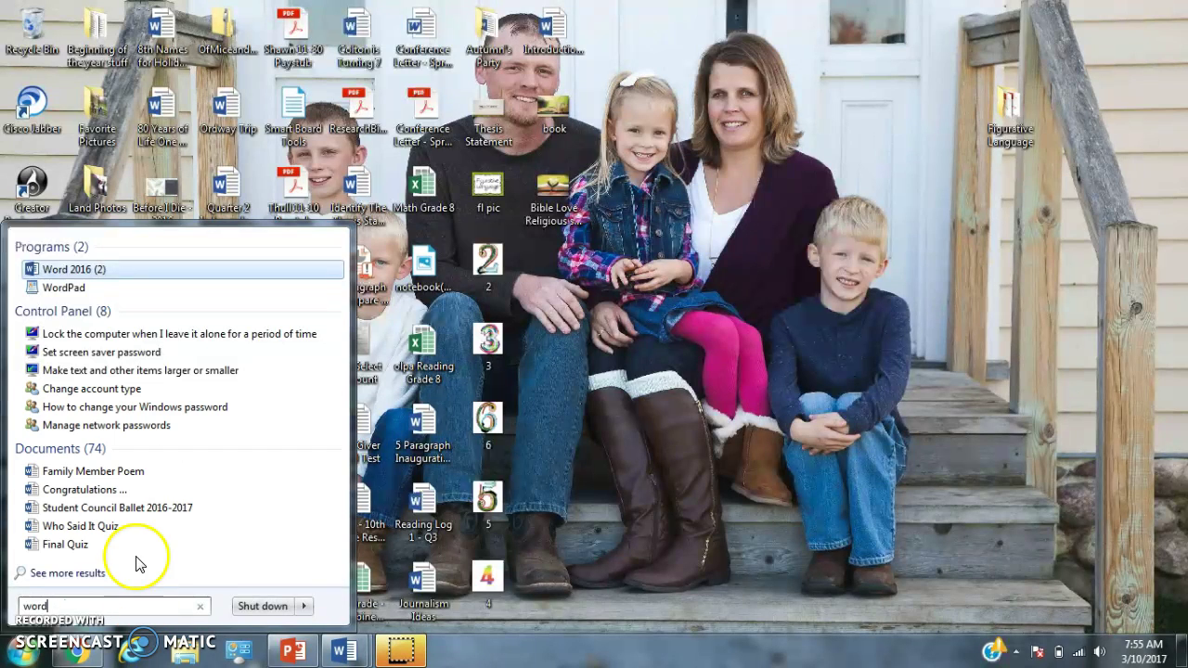
click(67, 269)
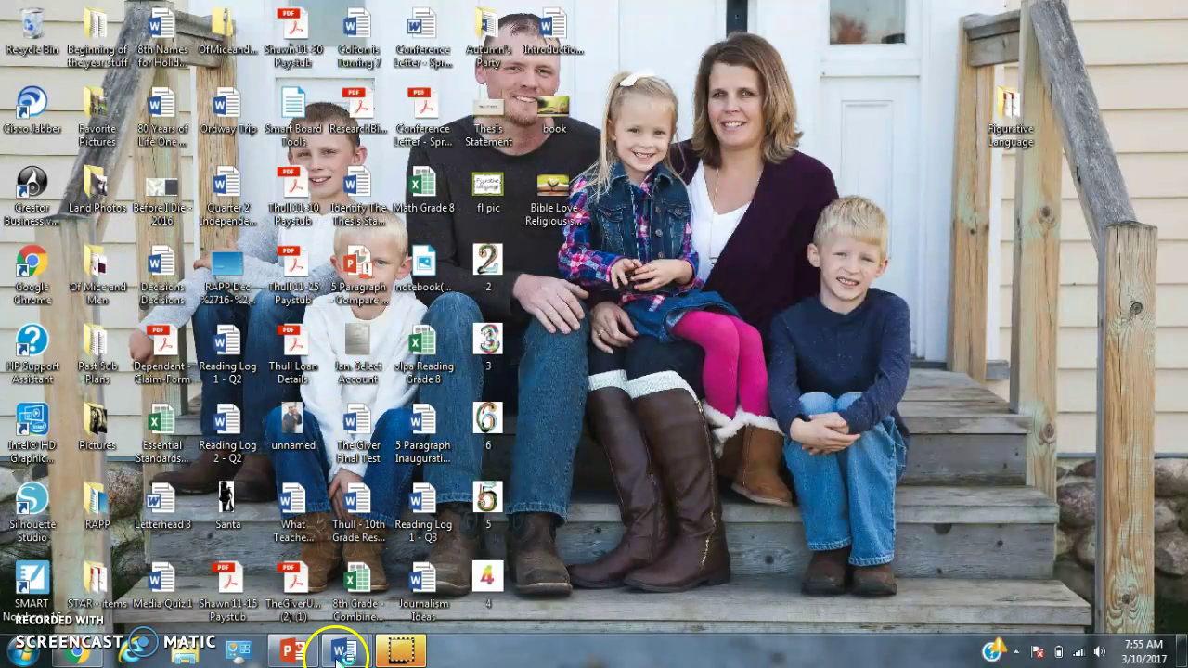
mouse_move(352, 654)
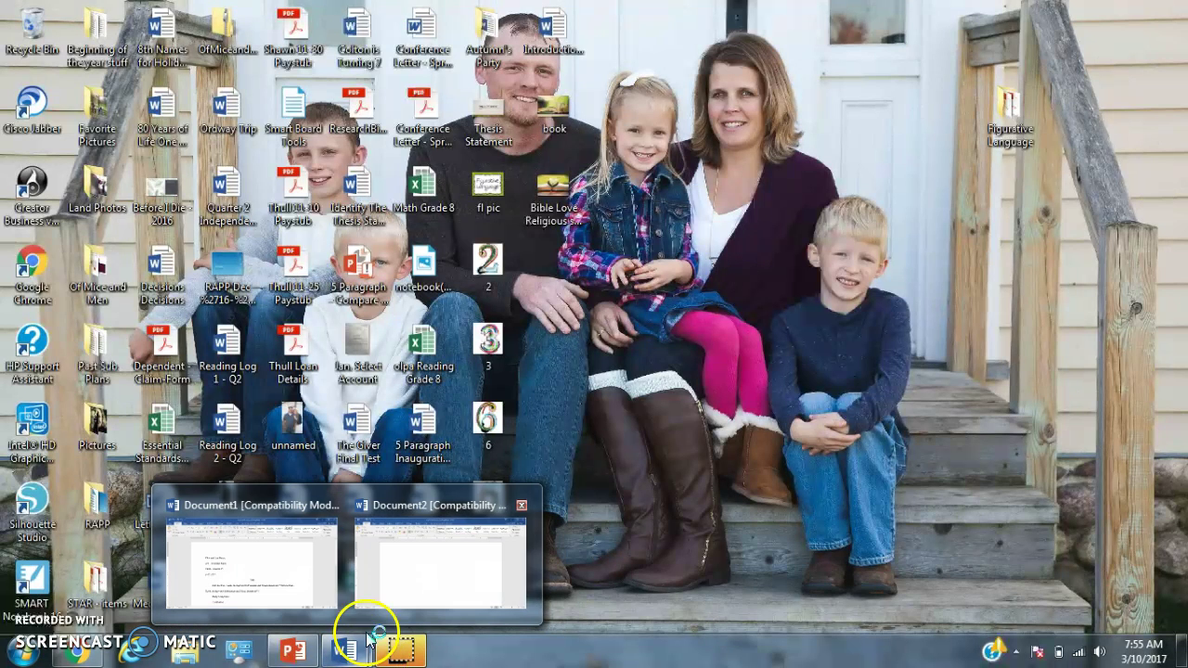
Bring the blank Document2 window to the front and close the extra Word start screen
mouse_move(398, 597)
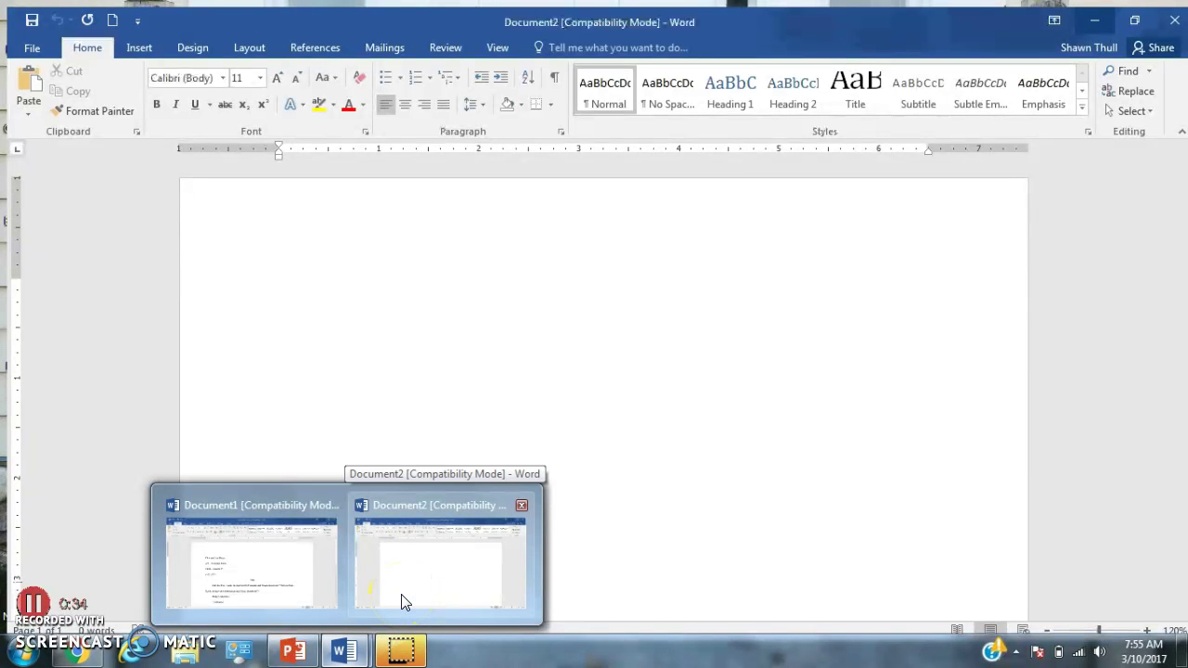
click(405, 601)
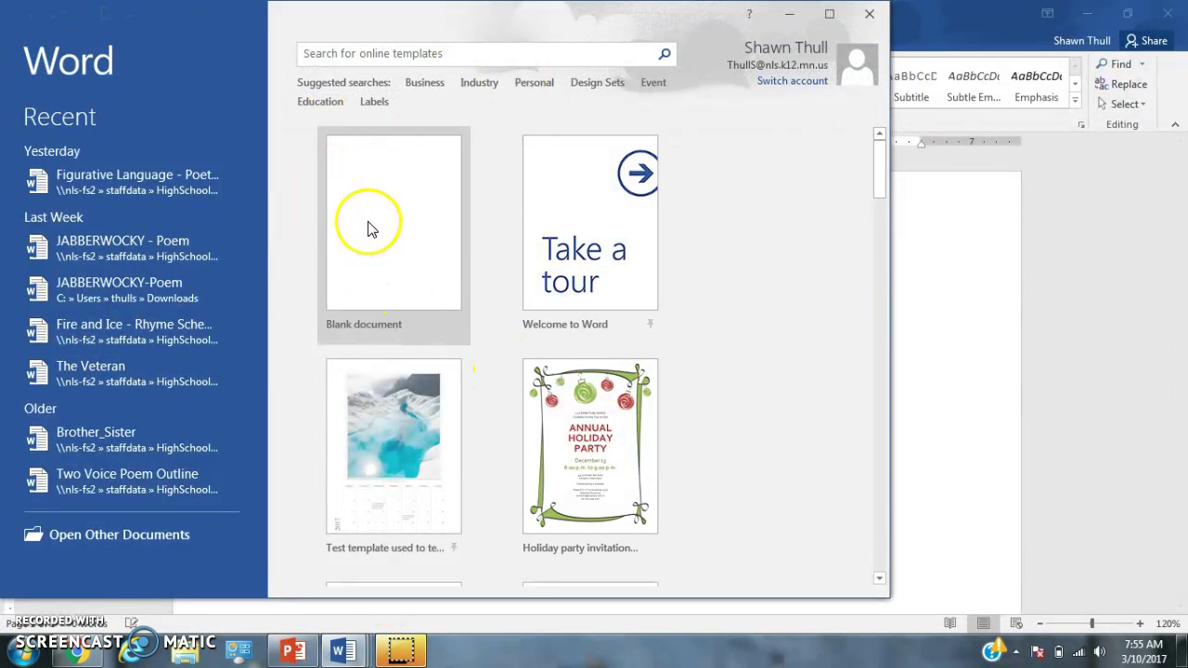
click(865, 18)
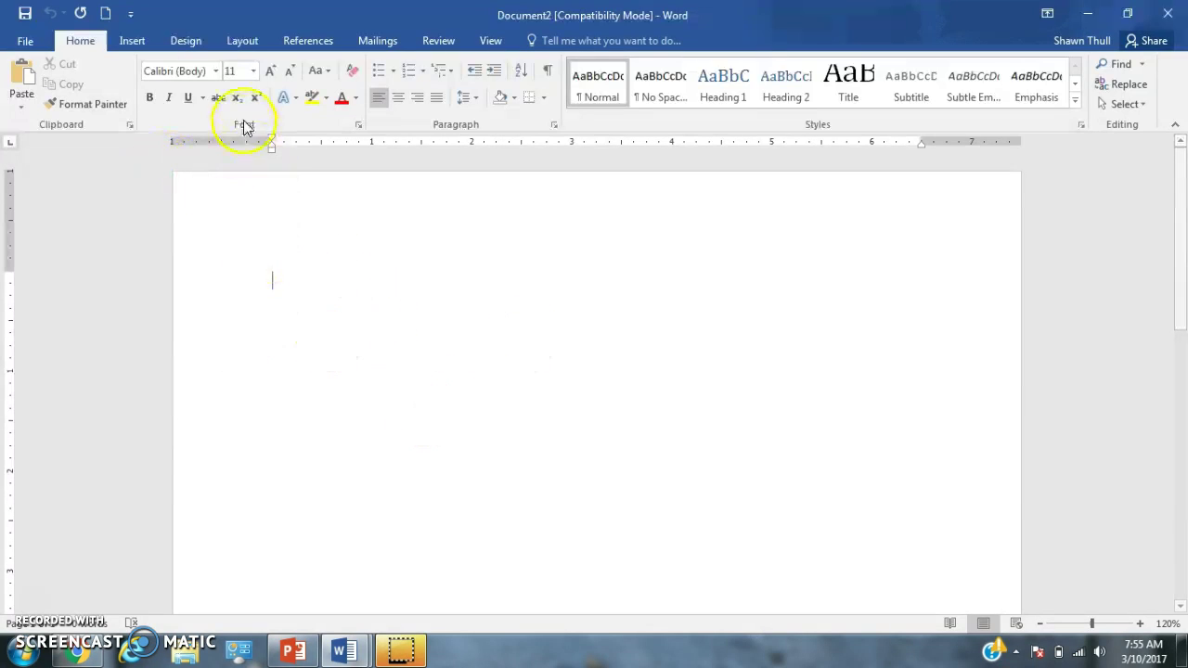
Set the document font to Times New Roman at size 12
click(215, 71)
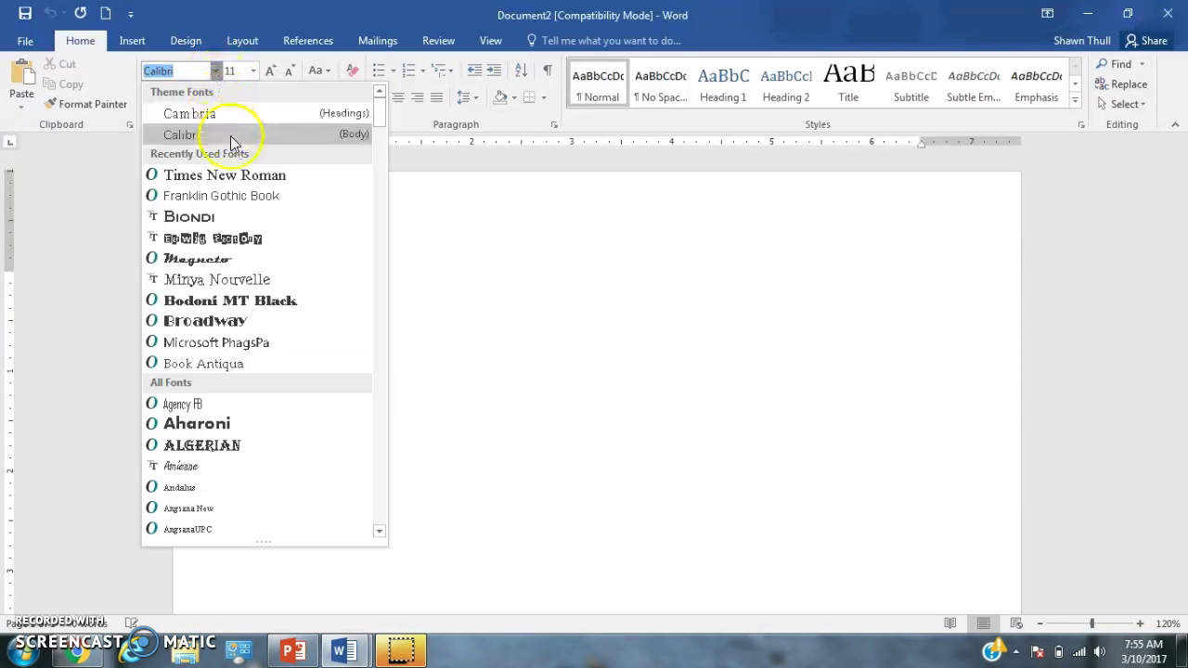
click(235, 175)
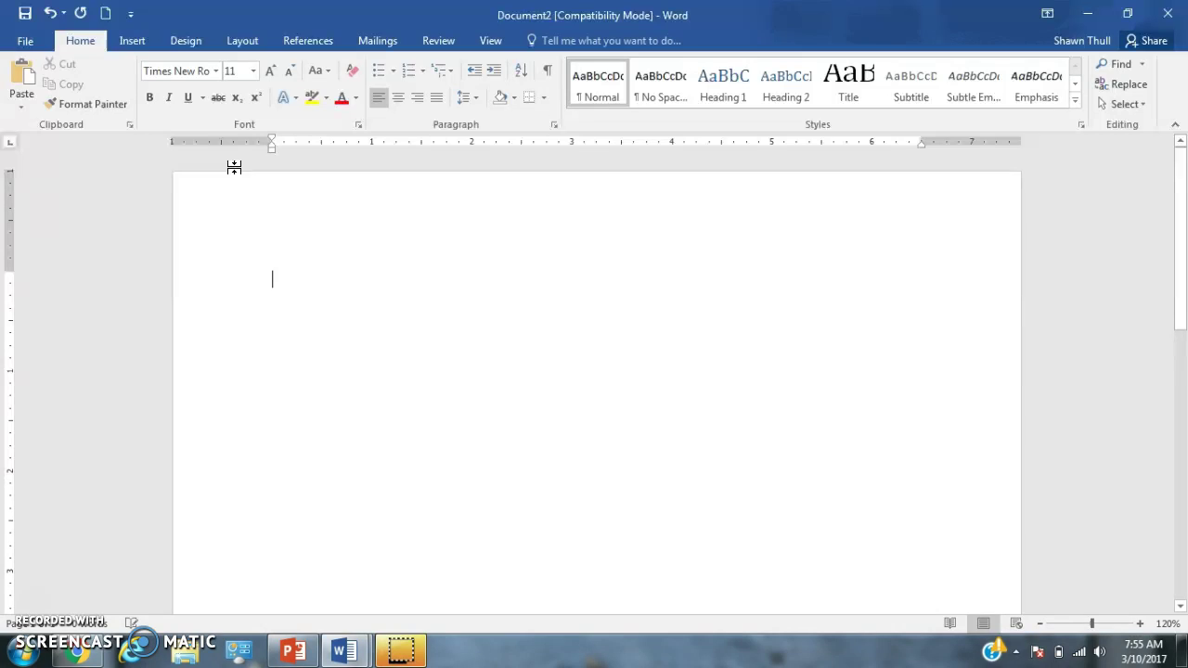
click(253, 71)
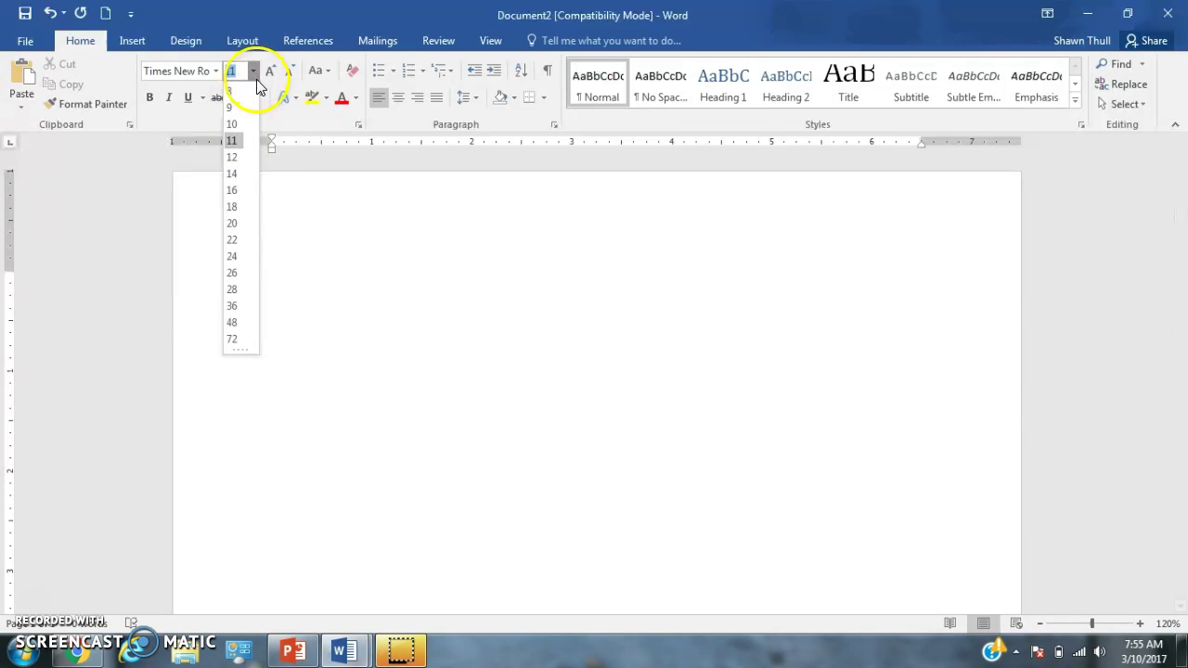
click(234, 158)
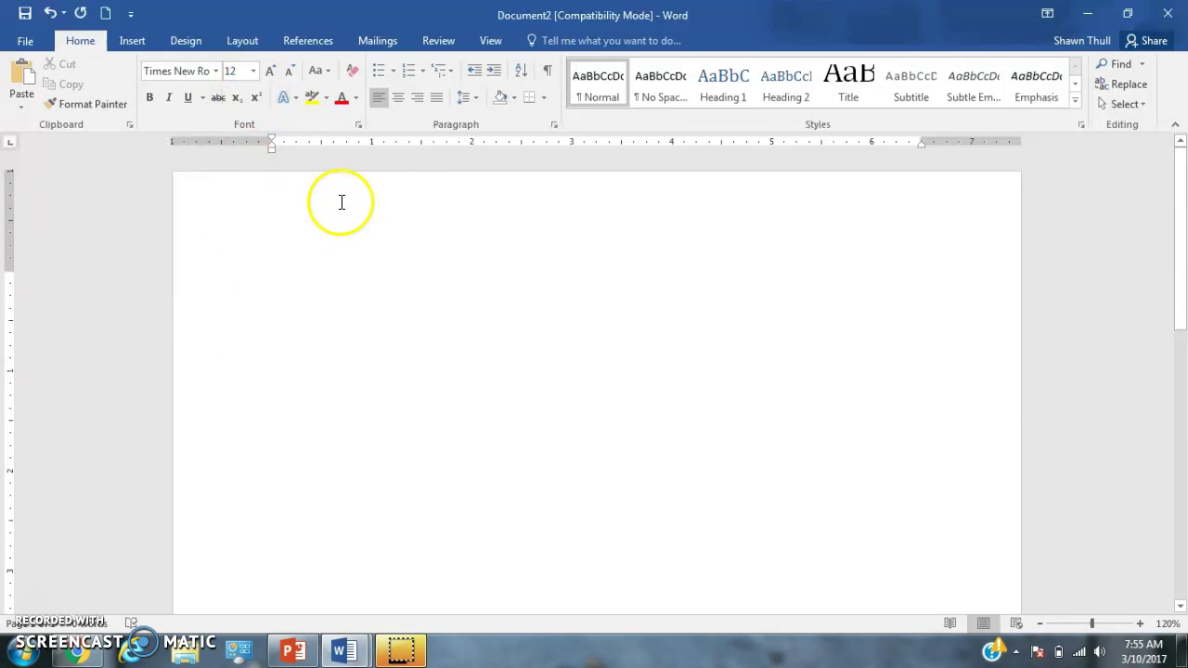
Set line spacing to 2.0 and remove the space after paragraphs
click(473, 102)
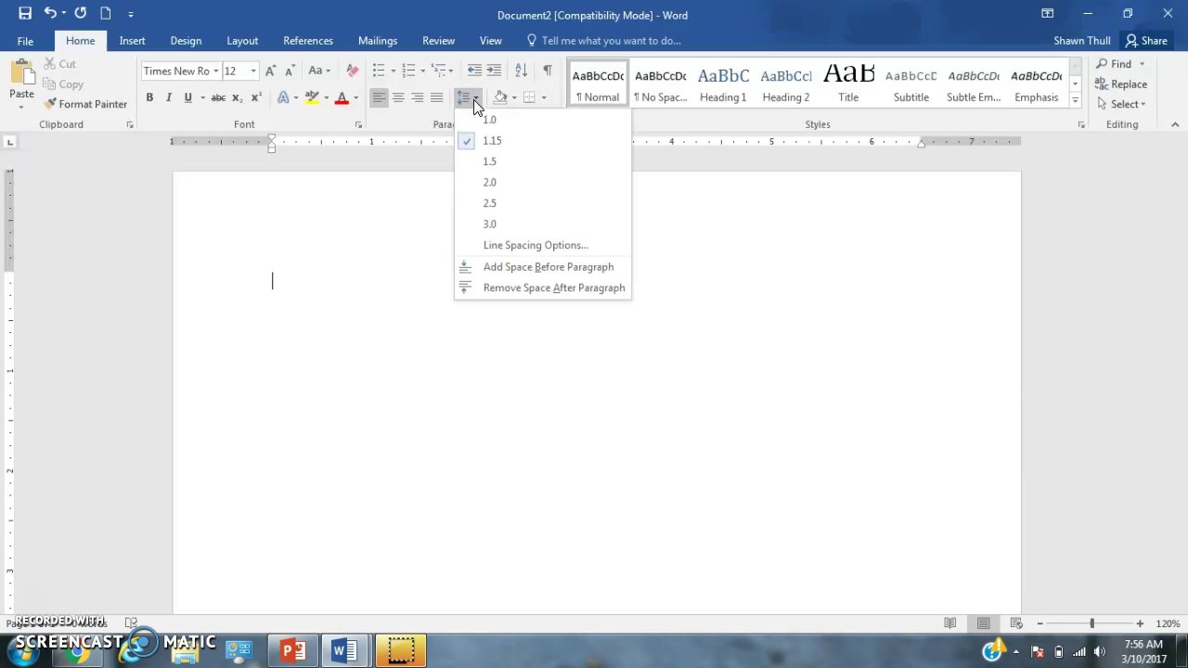
click(528, 186)
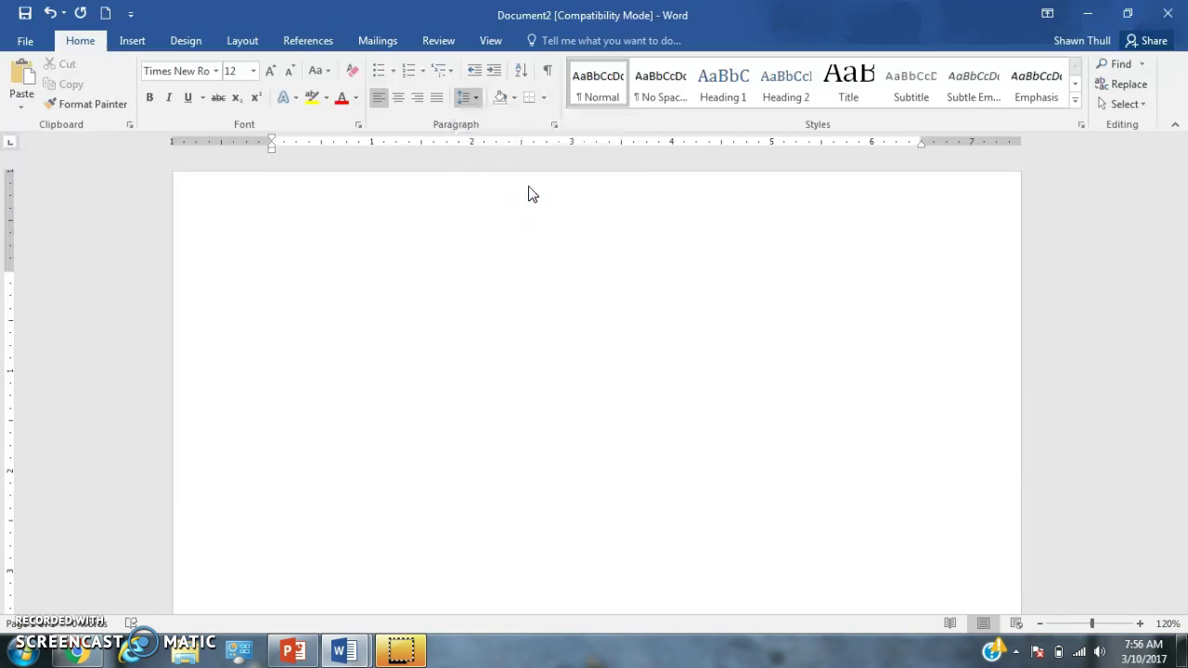
click(467, 101)
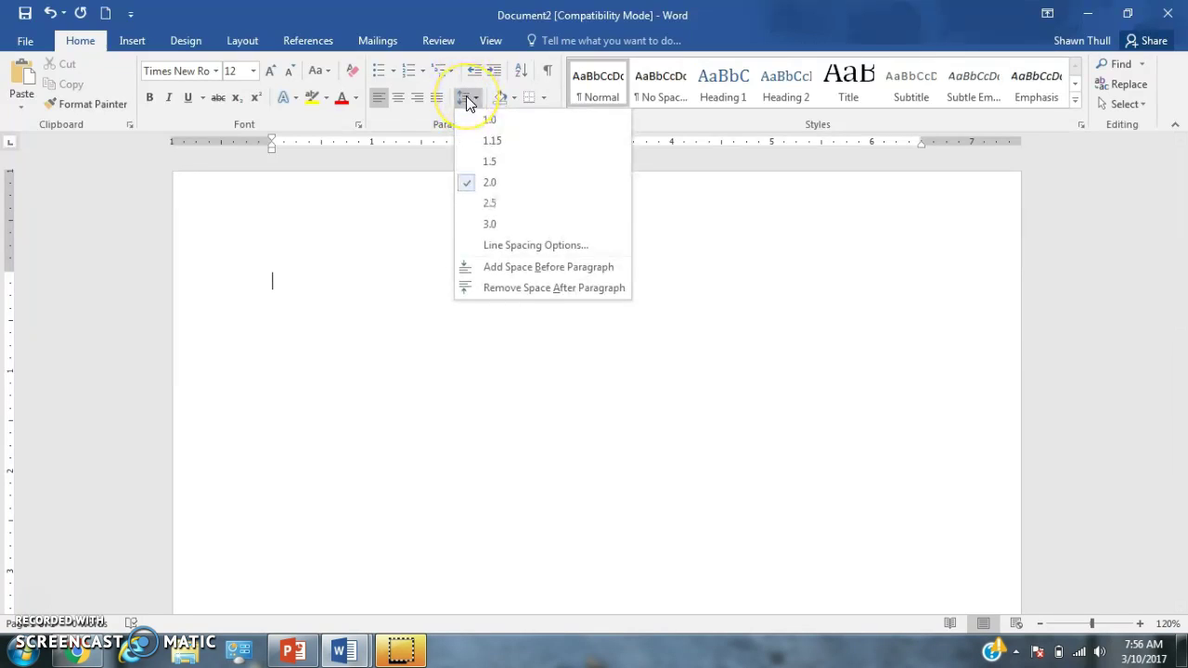
click(470, 102)
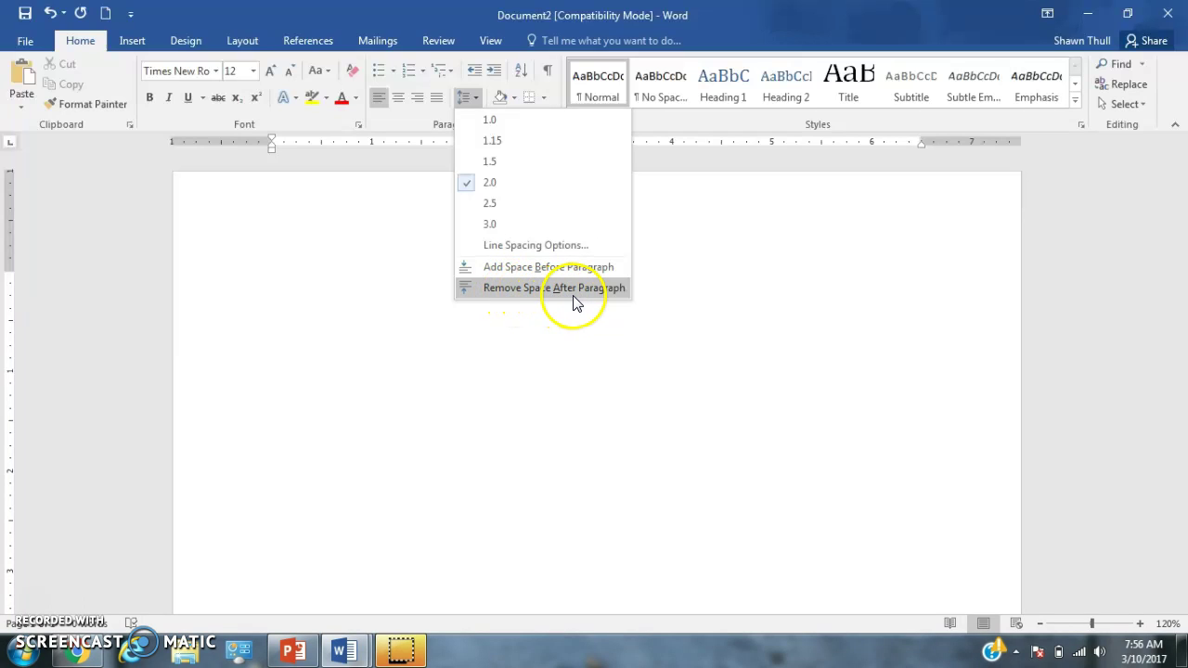
click(577, 290)
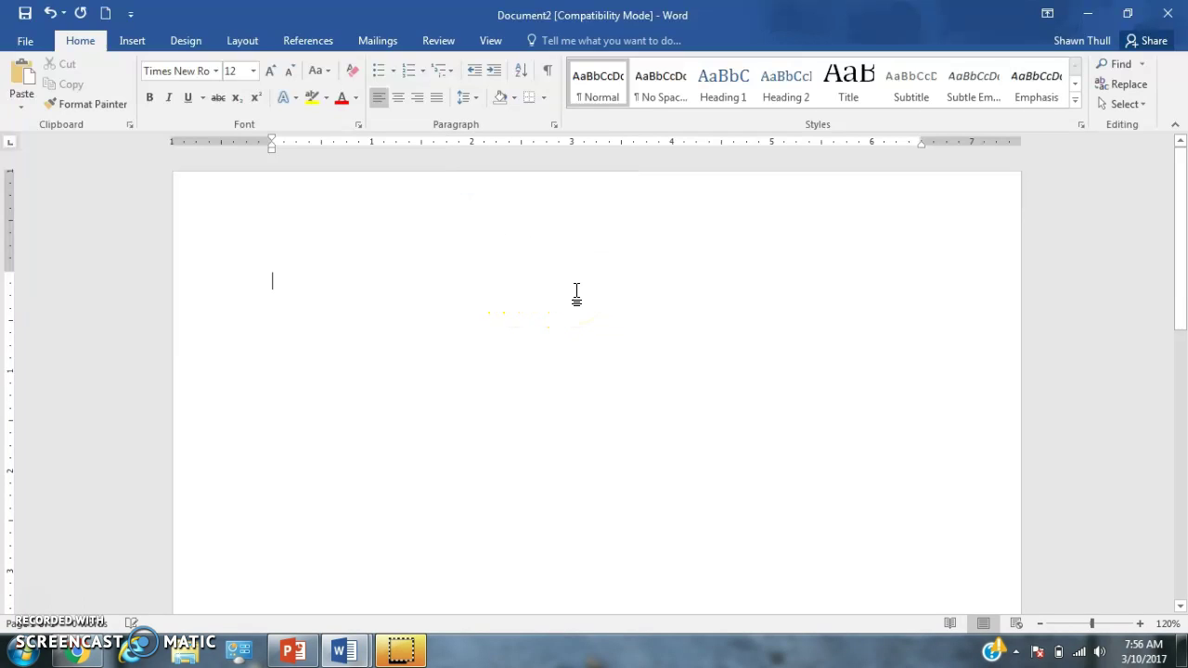
click(471, 99)
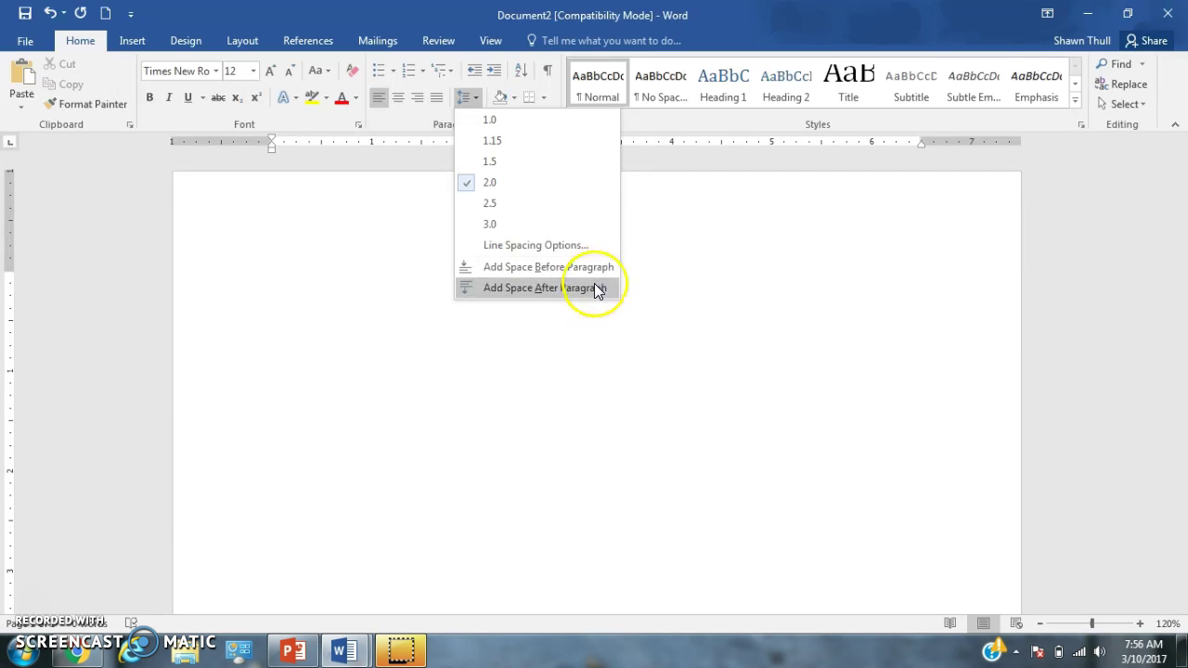
click(539, 334)
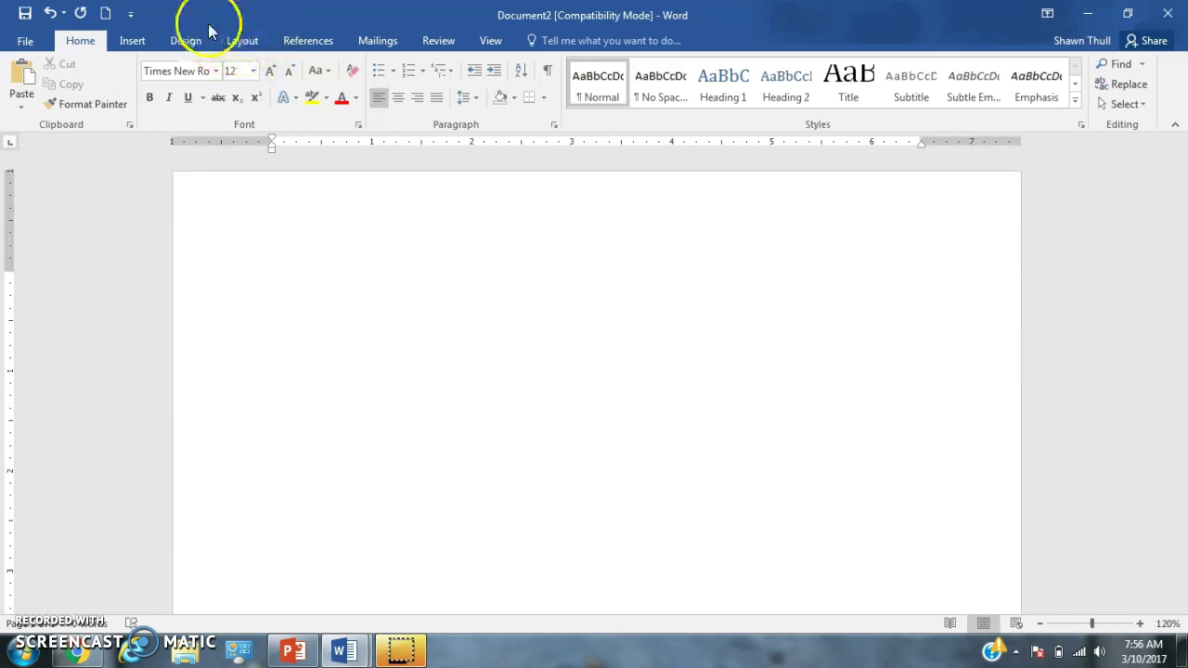
Apply the Normal 1-inch margins preset from the Layout tab
click(239, 44)
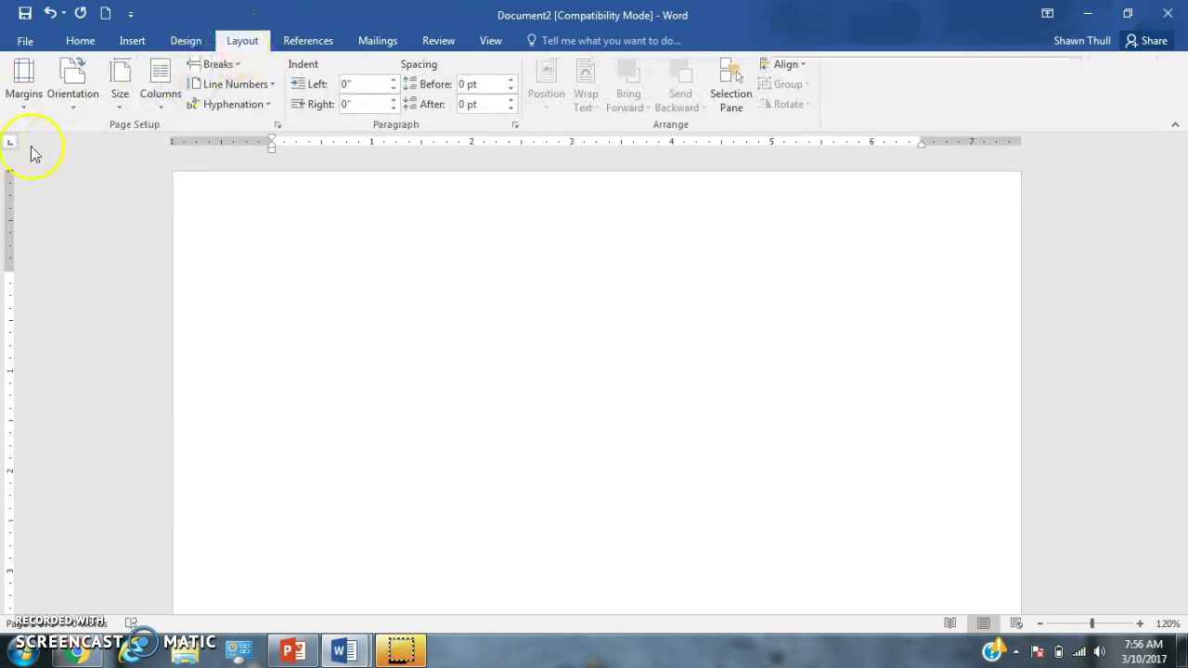
click(23, 93)
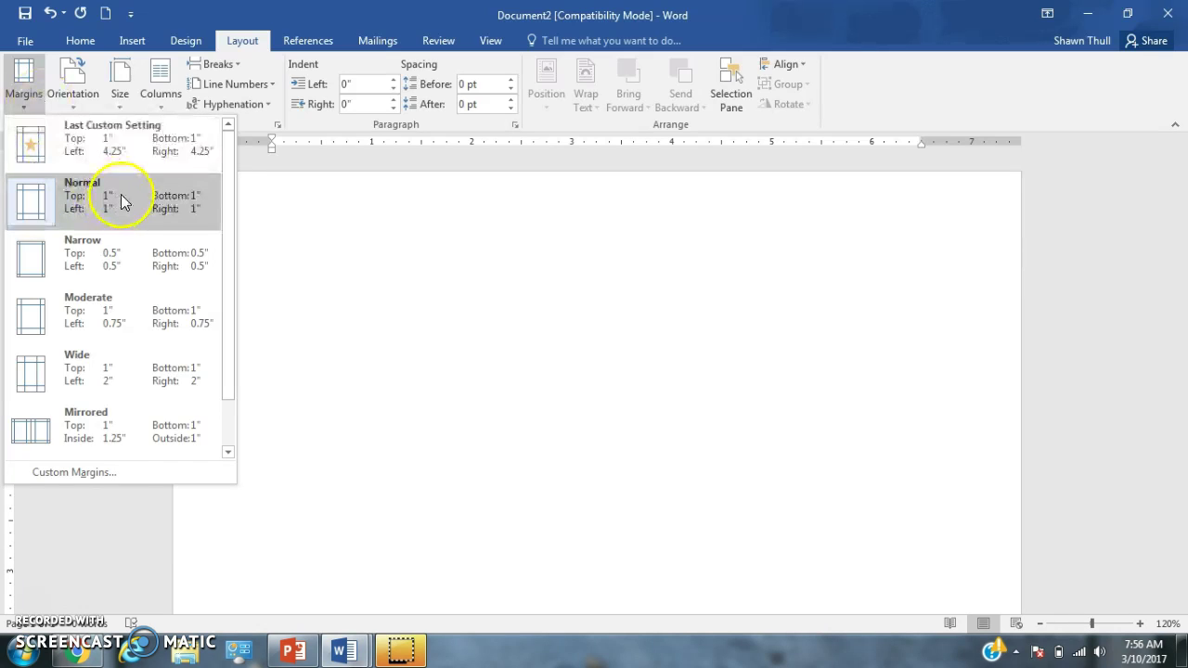
click(203, 208)
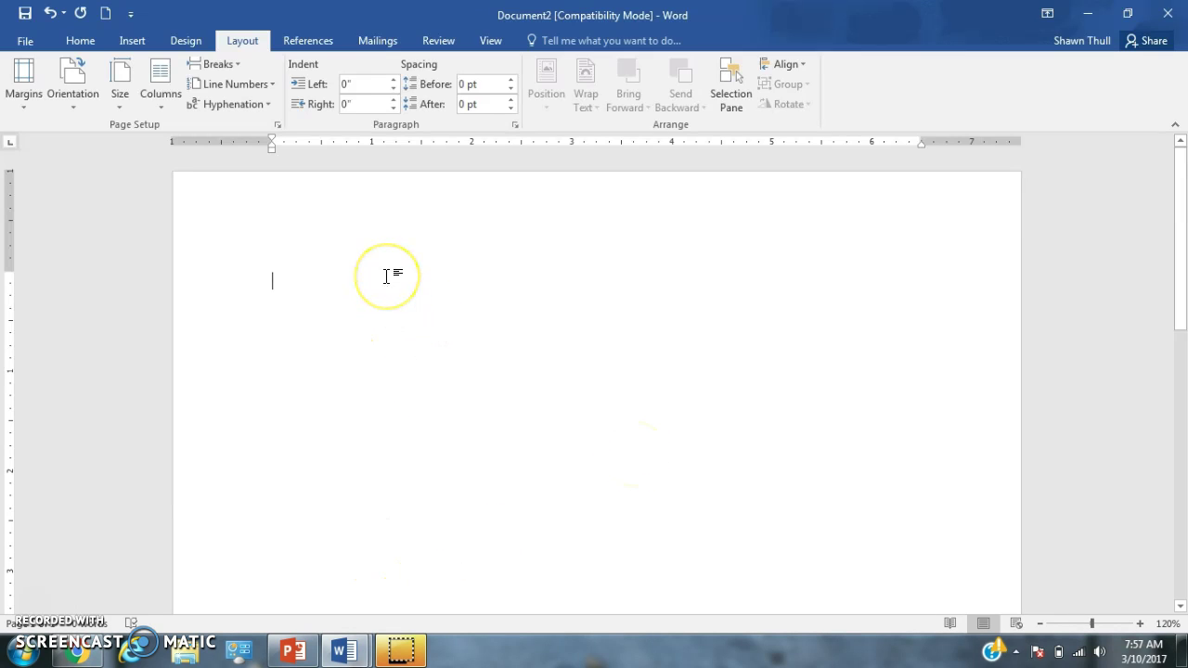
Type the four-line heading: name placeholder, 'GD - Research Paper', instructor with 'Engl 10', and 3/17/2017
text(Fi)
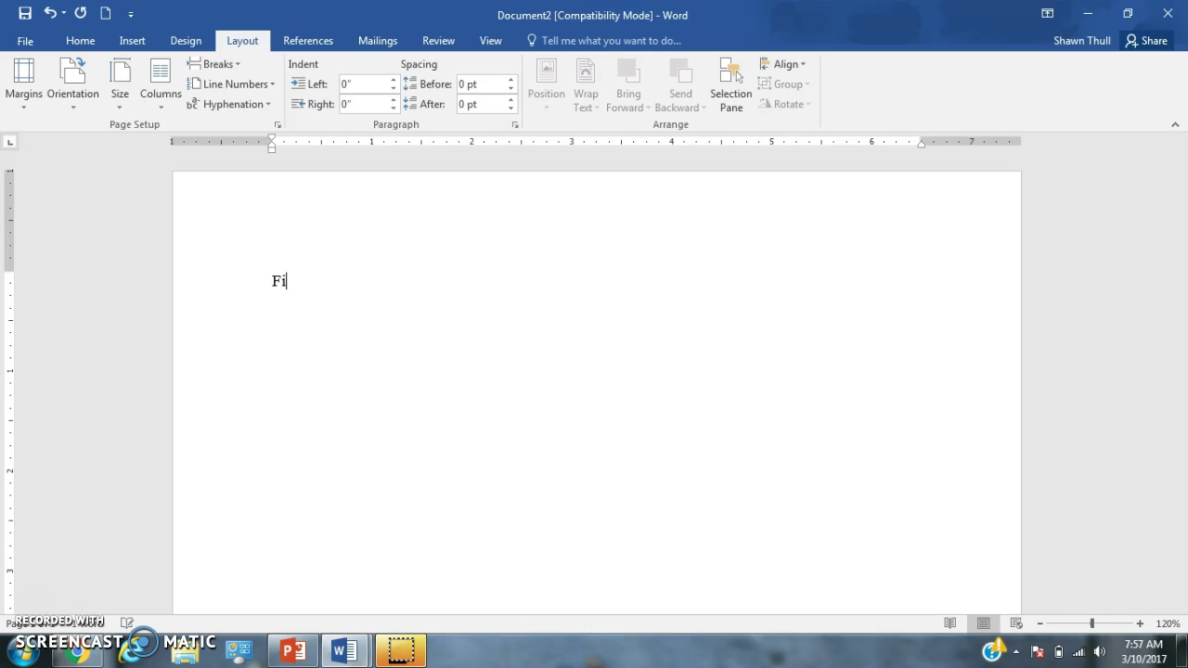
text(rst and Last Name)
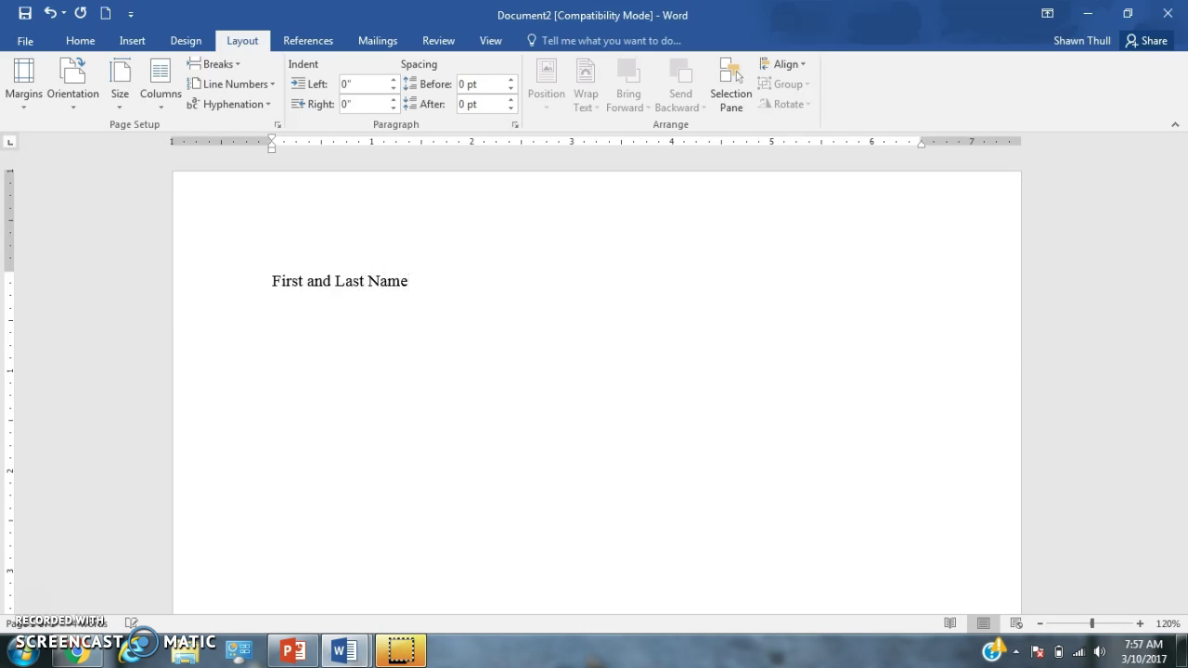
text(GD - Rese)
text(r)
key(BackSpace)
key(BackSpace)
text(earch Paper)
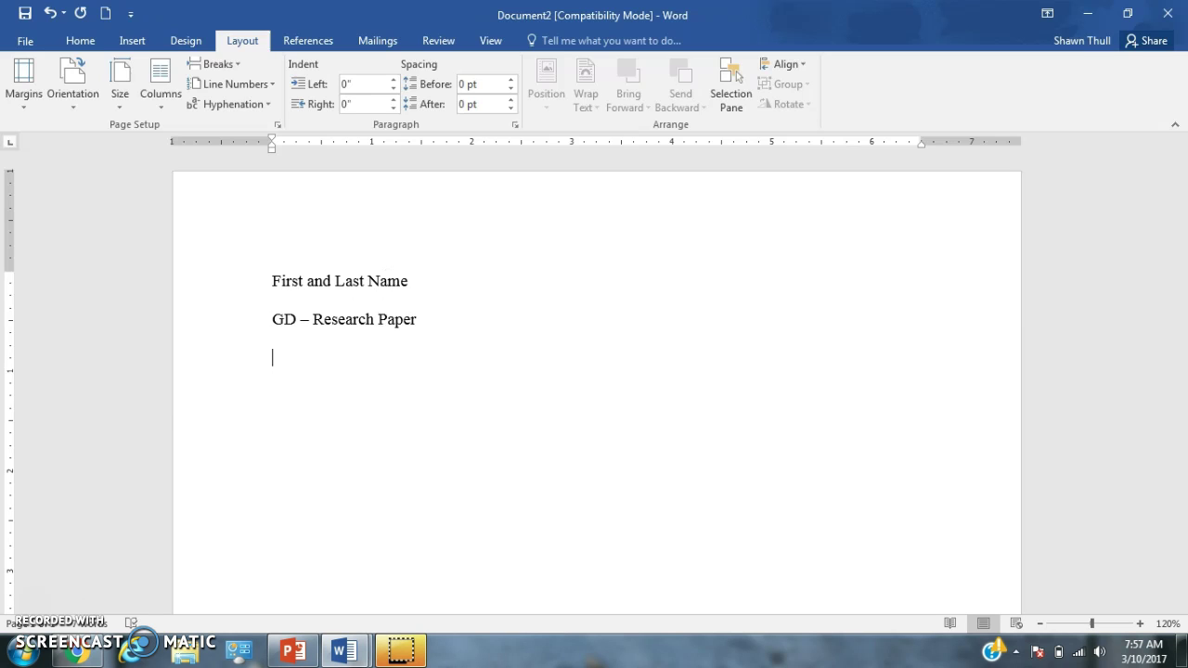
text(Thull - Eng)
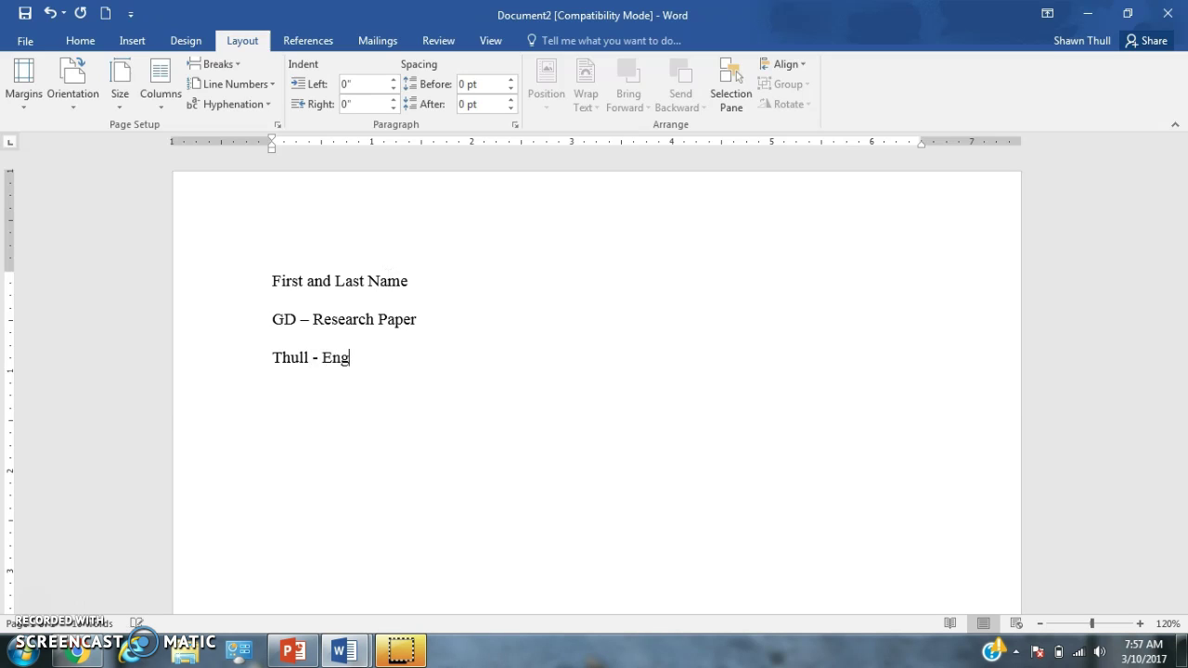
text(l 10)
text(3)
text(/1)
text(7/20)
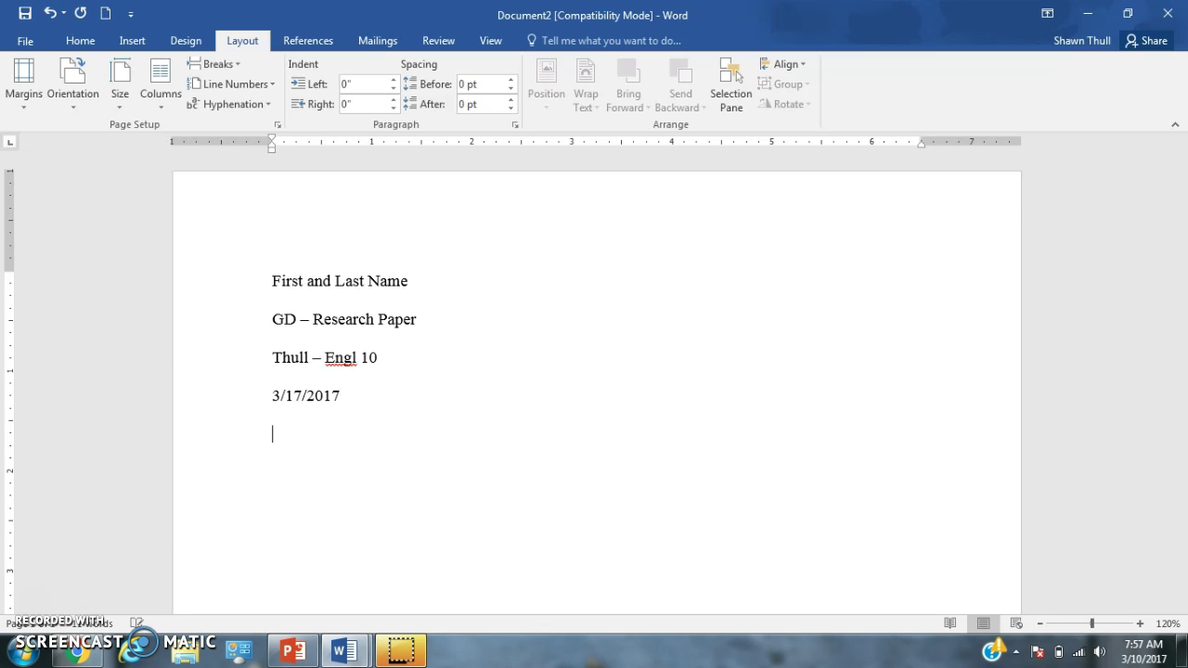
Start a new blank line below the date, ready to be centred from the Home tab
double_click(355, 442)
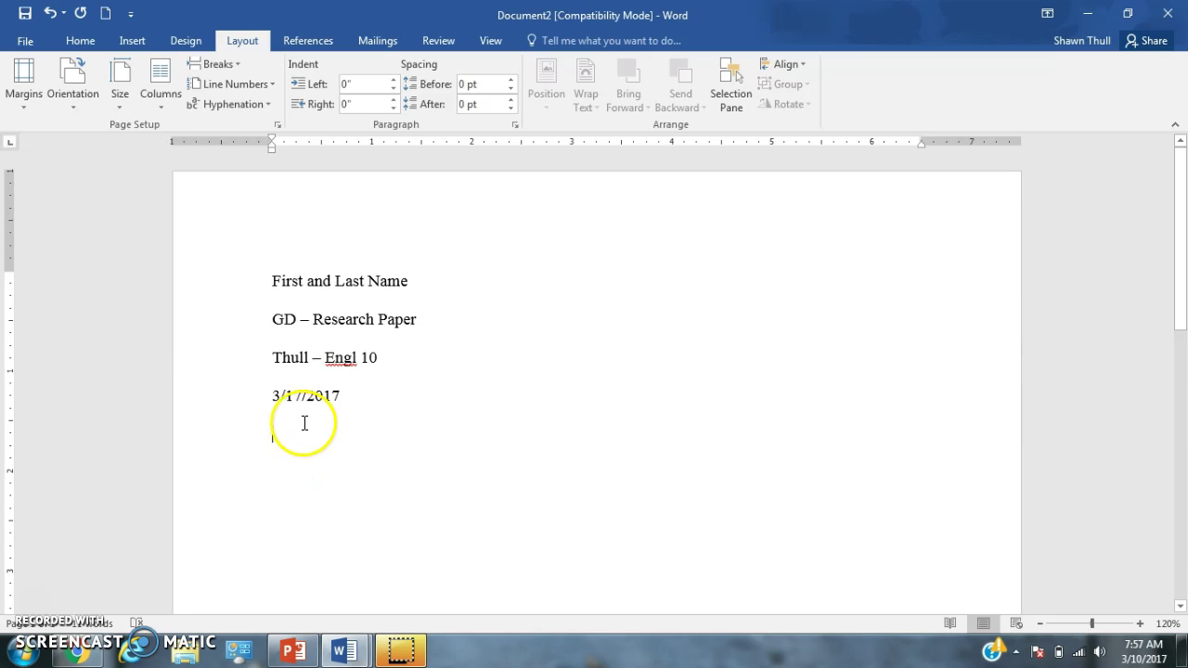
key(BackSpace)
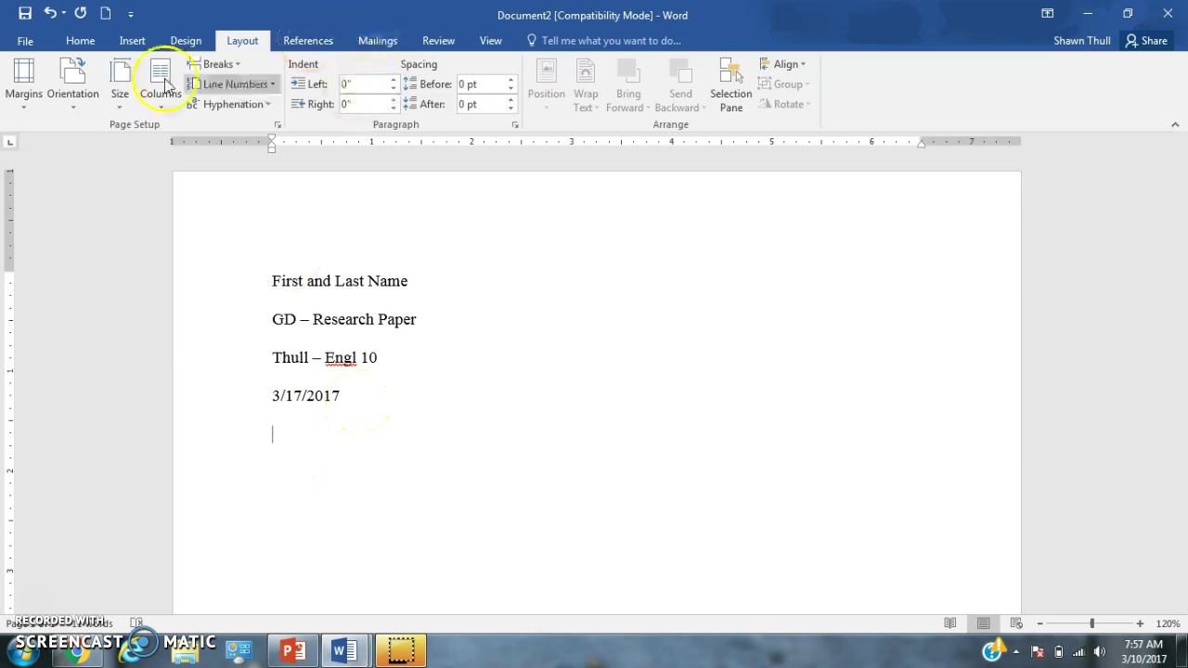
click(92, 41)
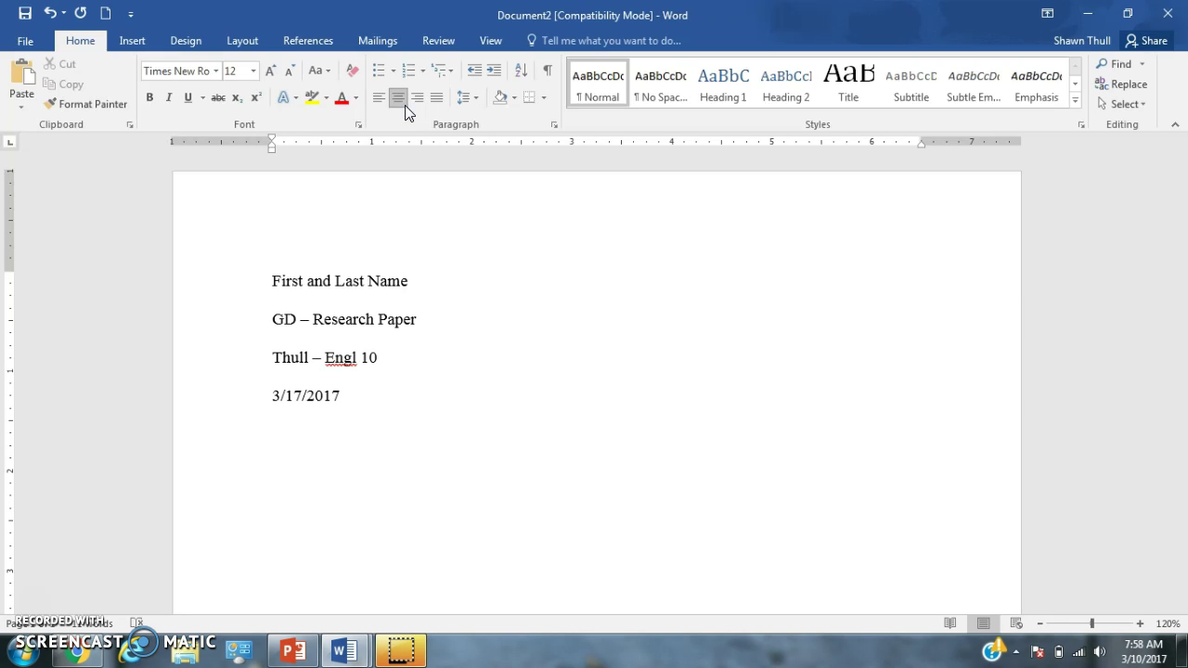
Type the centred word 'Title' and set the next line back to left alignment
text(Title)
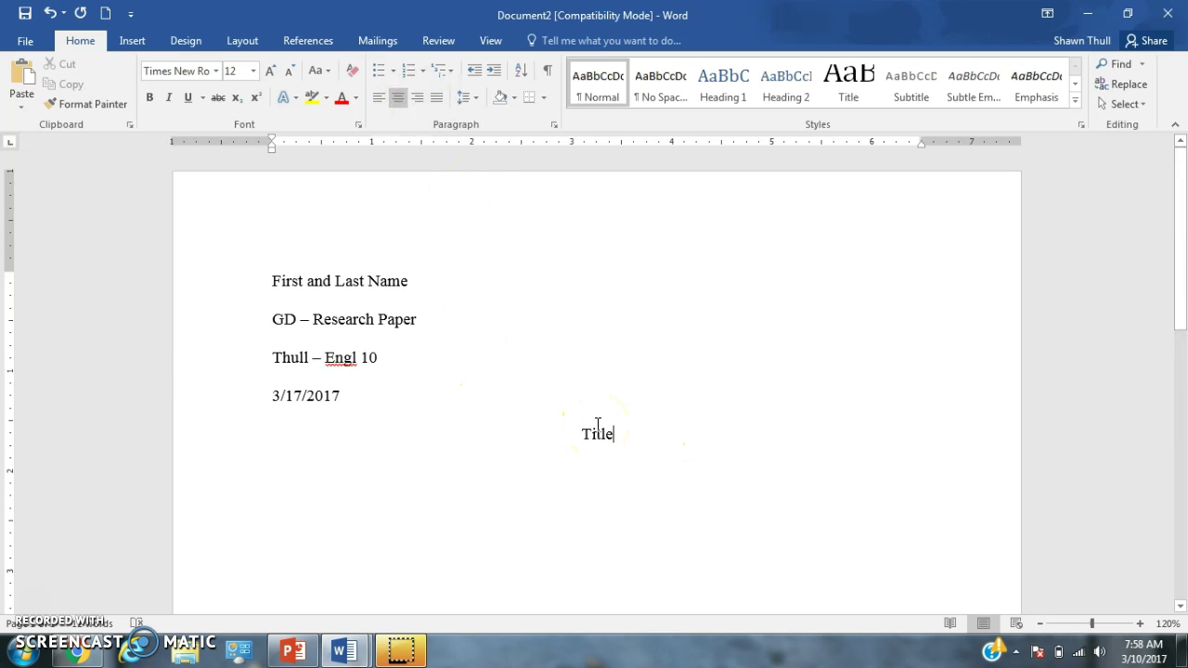
key(Return)
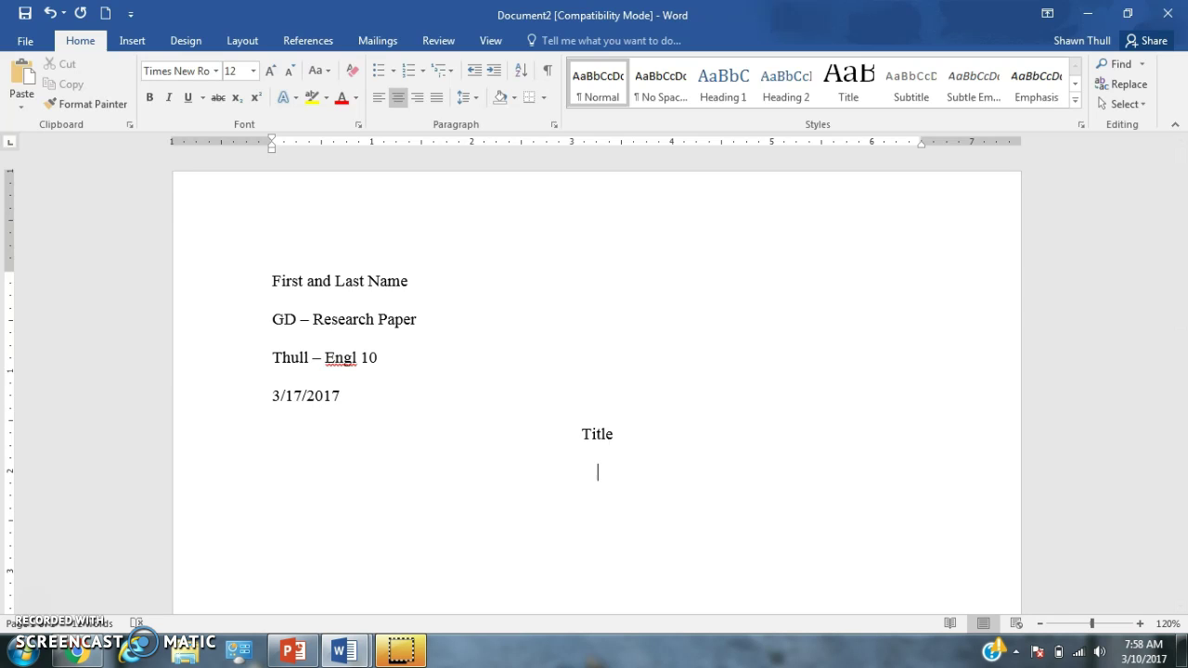
click(381, 96)
click(381, 97)
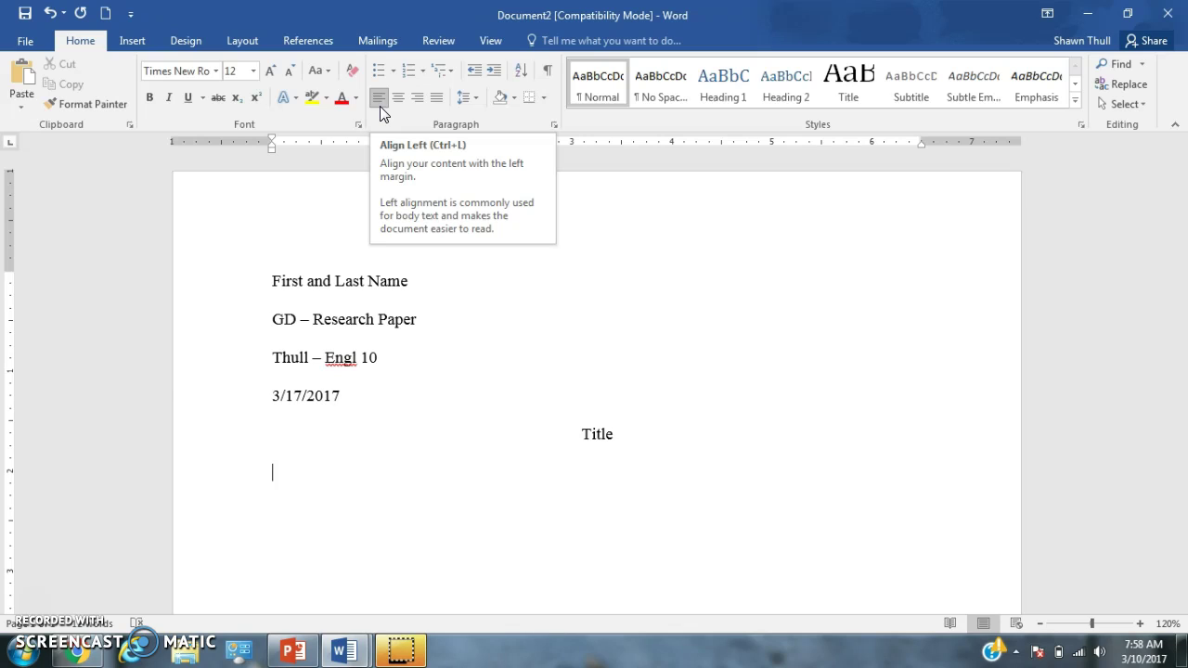
Add the indented line 'Introduction. Hook, background information and your thesis statement.'
key(Tab)
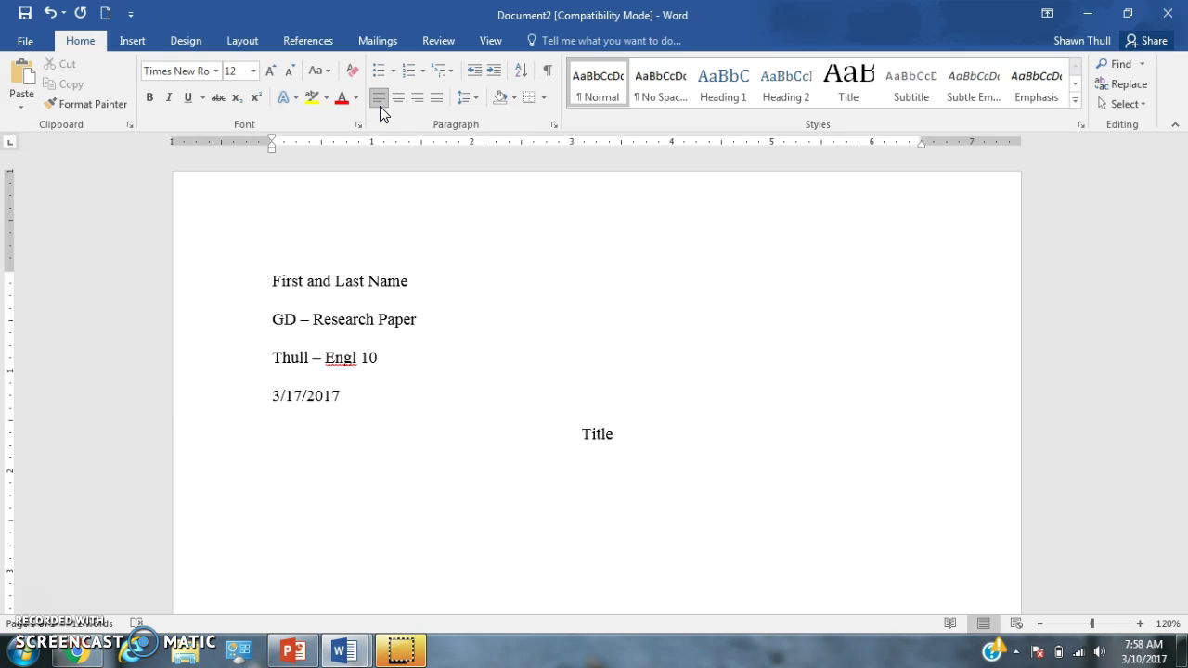
text(Introduction)
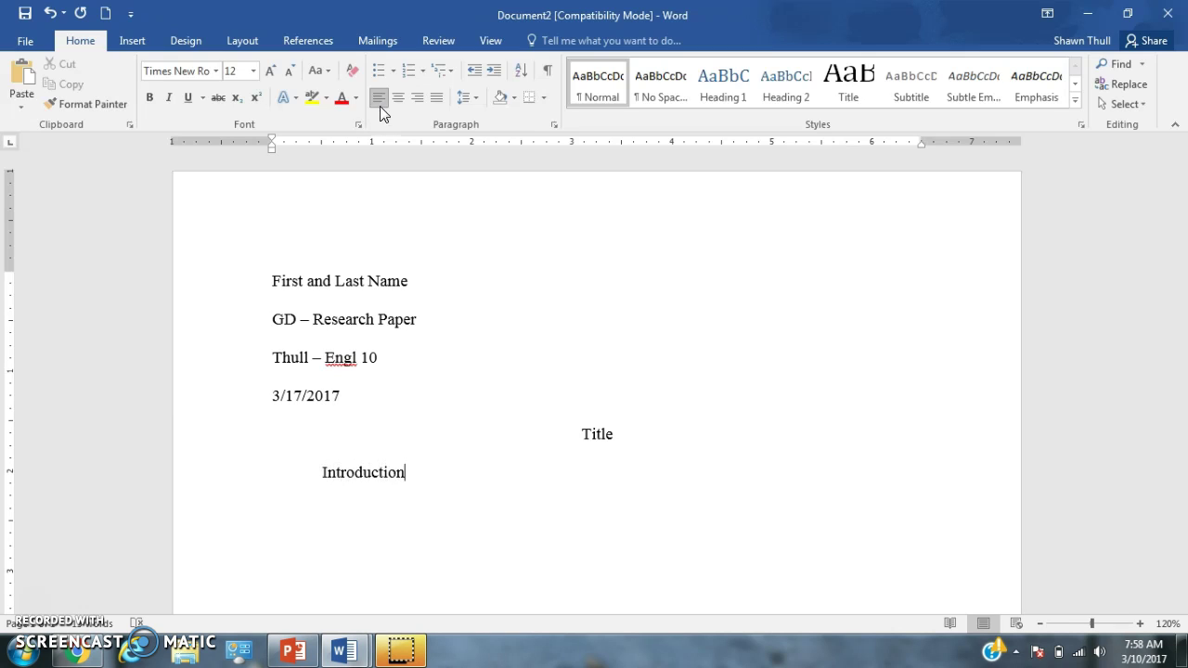
text(. Hook, backgroungd info)
key(BackSpace)
key(BackSpace)
key(BackSpace)
key(BackSpace)
key(BackSpace)
key(BackSpace)
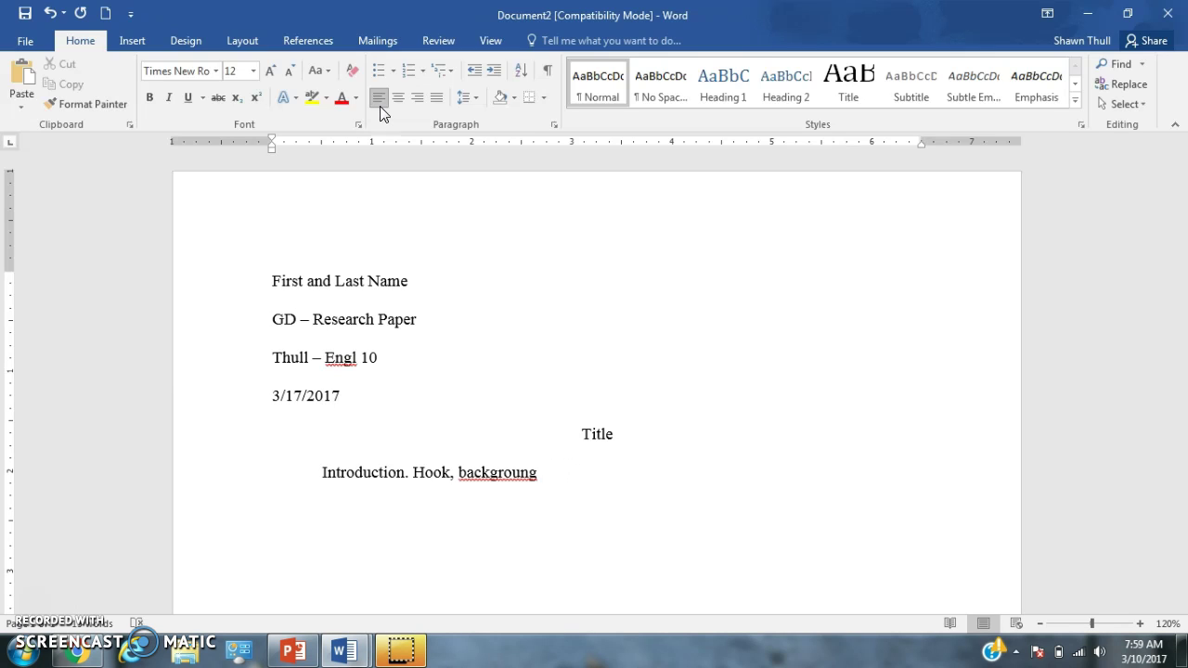
key(BackSpace)
text(d inform)
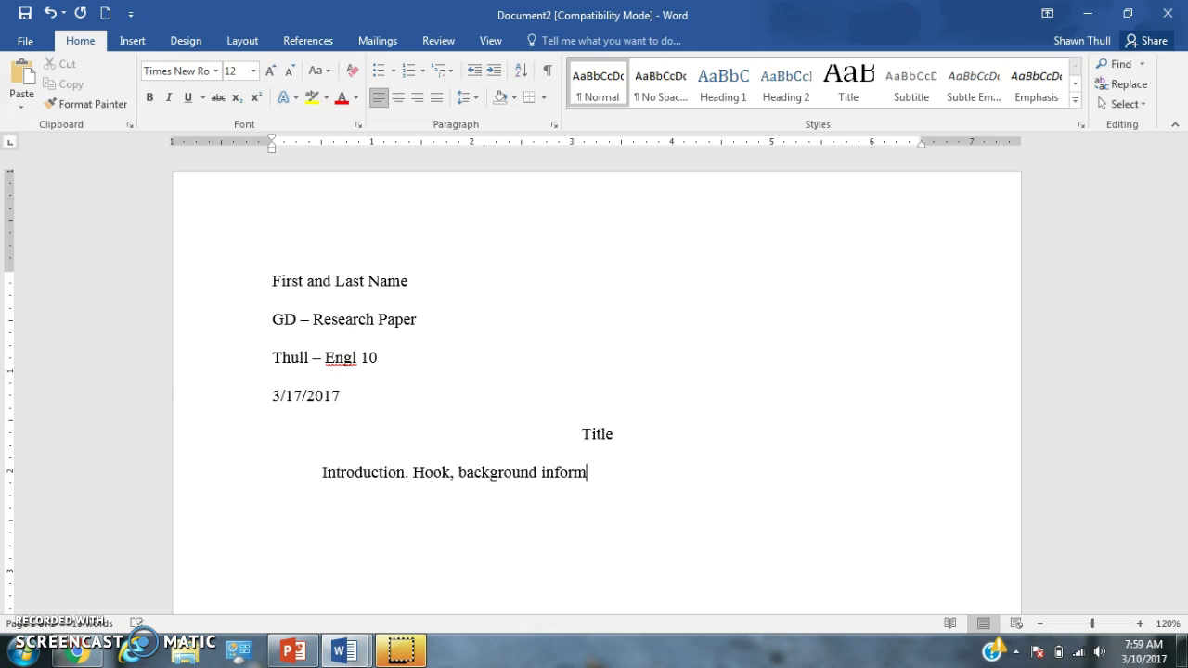
text(ation and your)
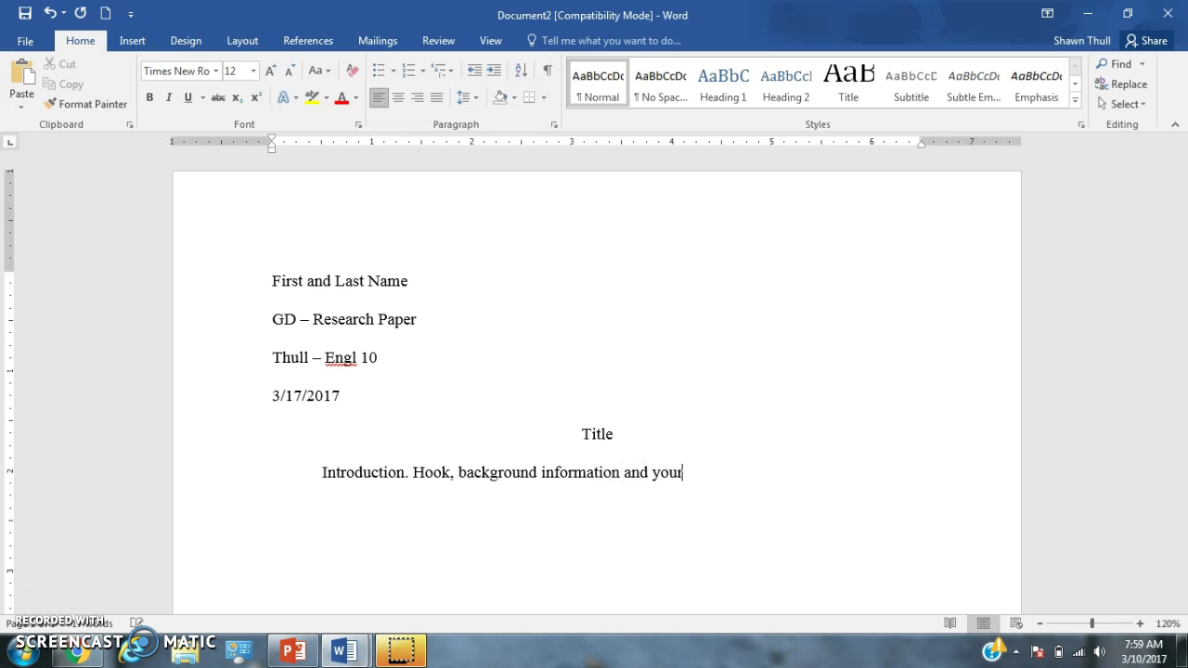
text( thesis statement.)
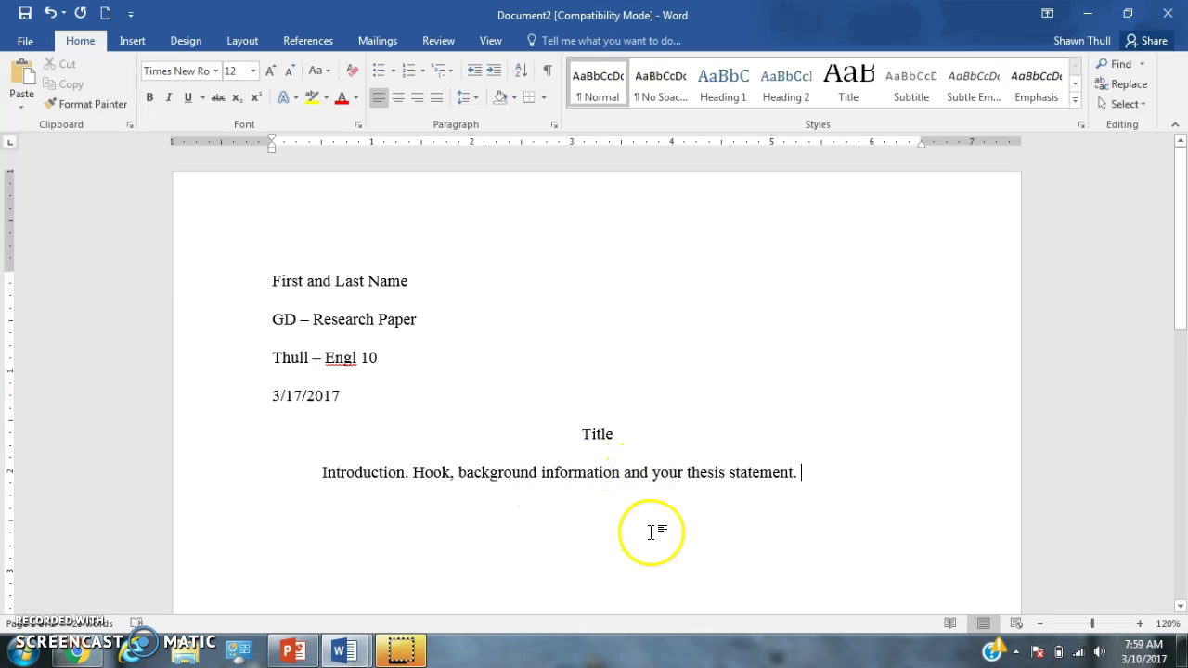
click(706, 528)
Briefly select the heading lines, then go to File > Save As
drag(232, 399, 151, 287)
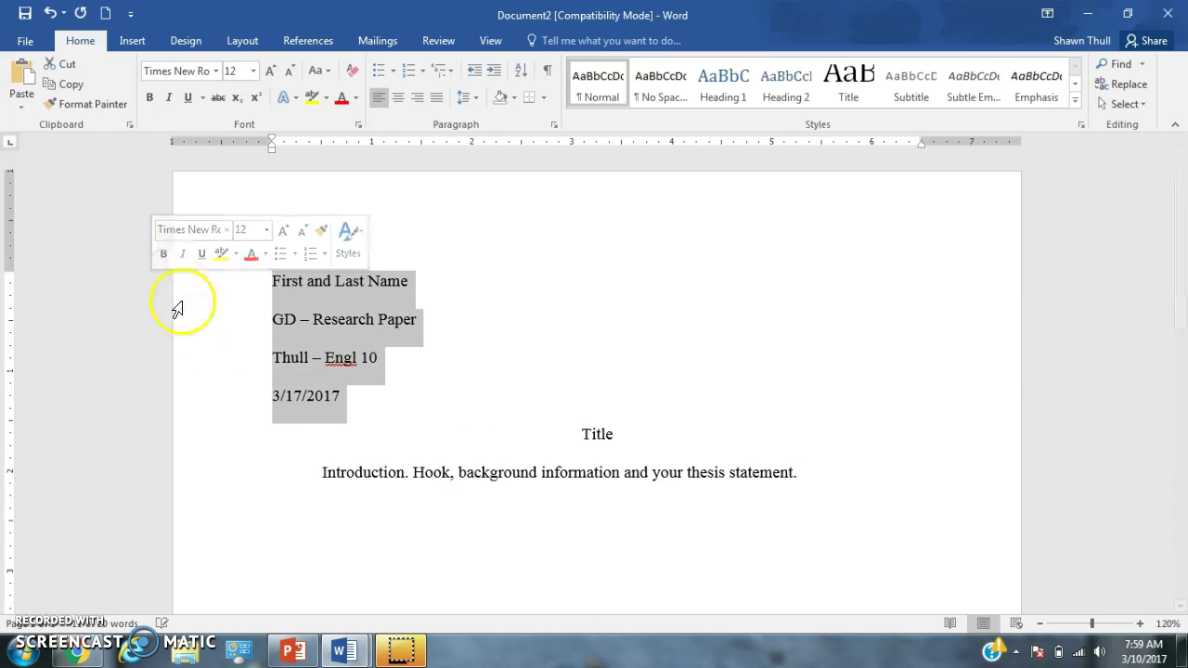
click(332, 396)
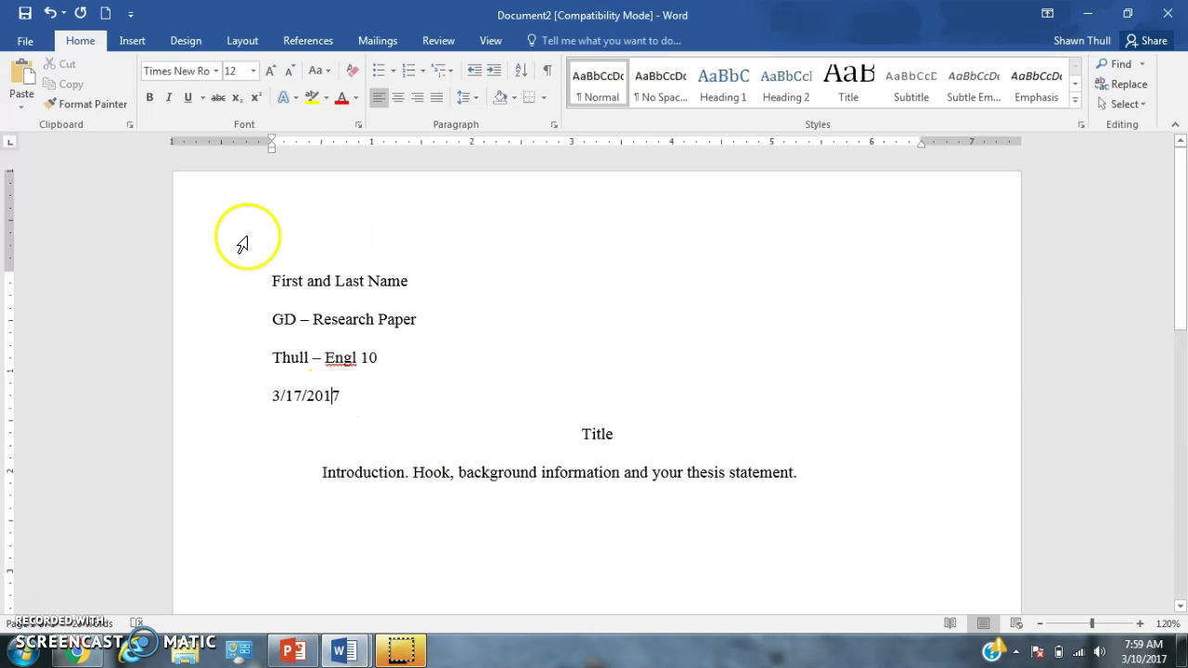
click(26, 41)
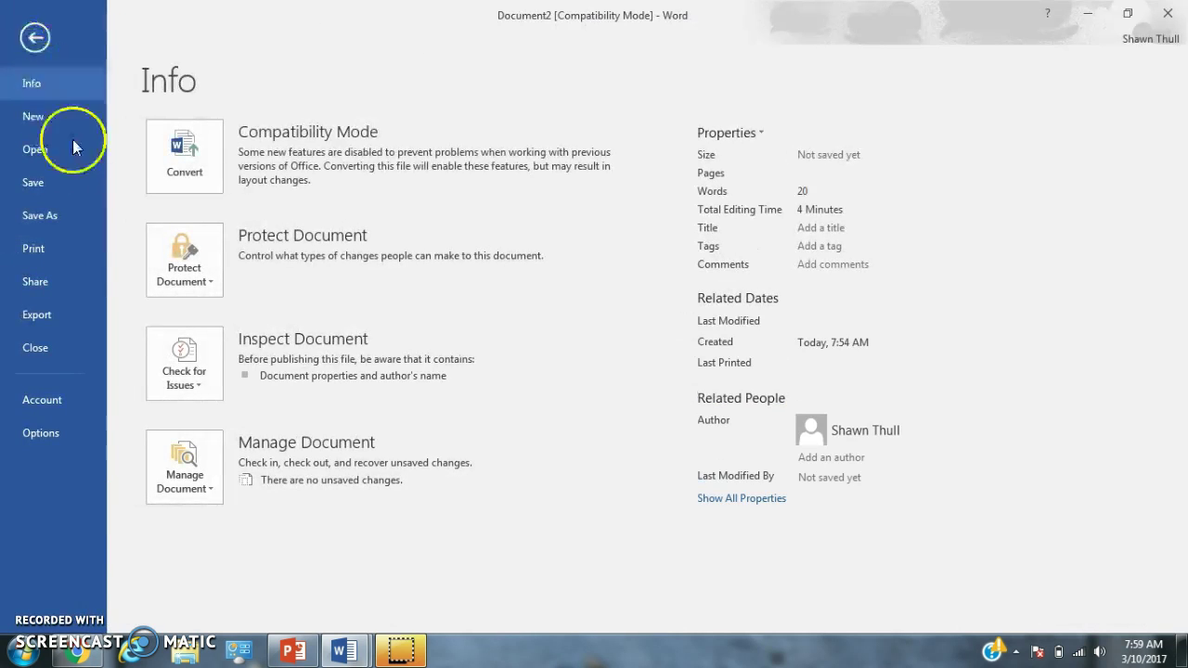
click(87, 211)
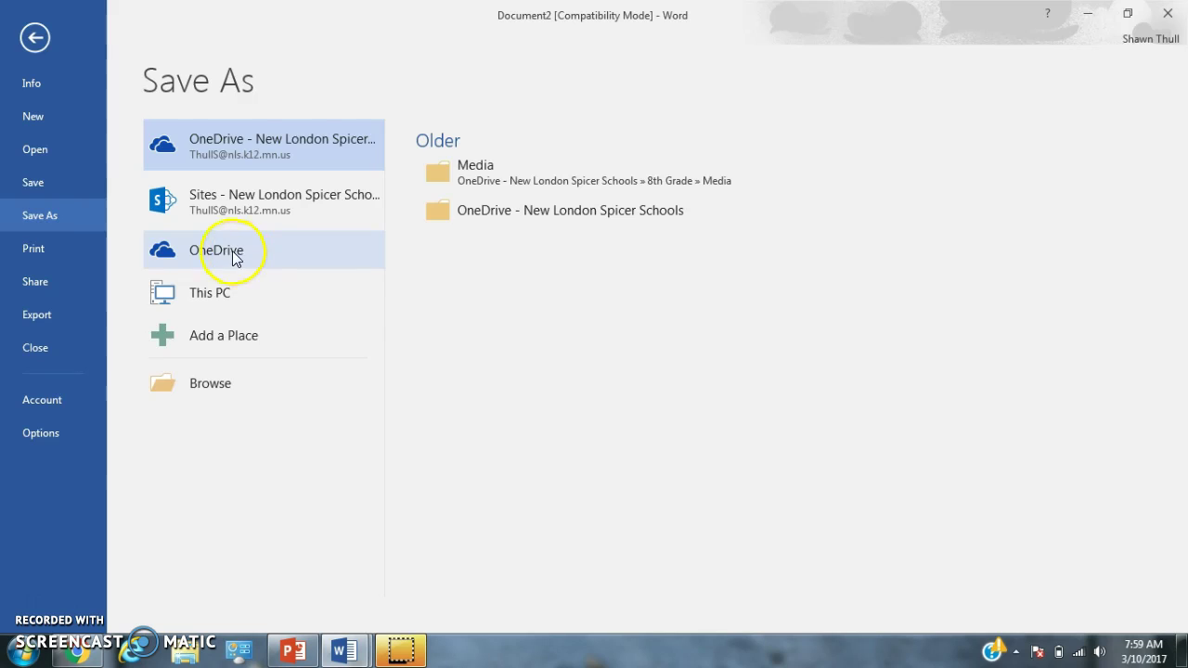
Try signing in to personal OneDrive with the account e-mail, then close the rejected sign-in window
click(251, 249)
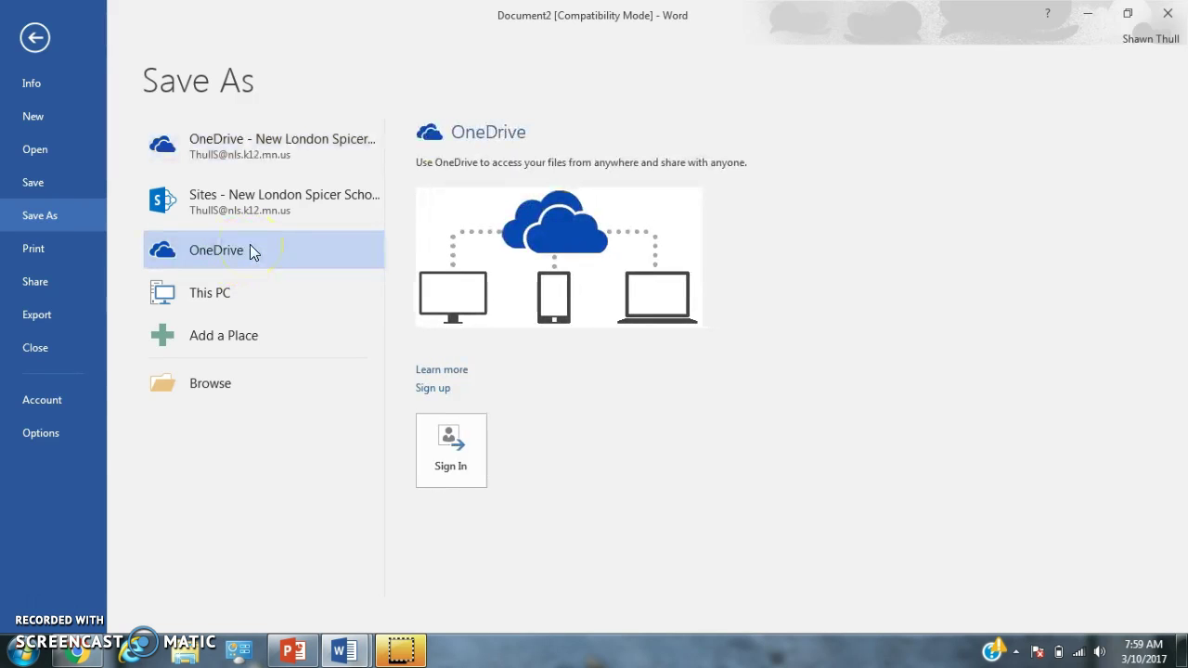
click(451, 446)
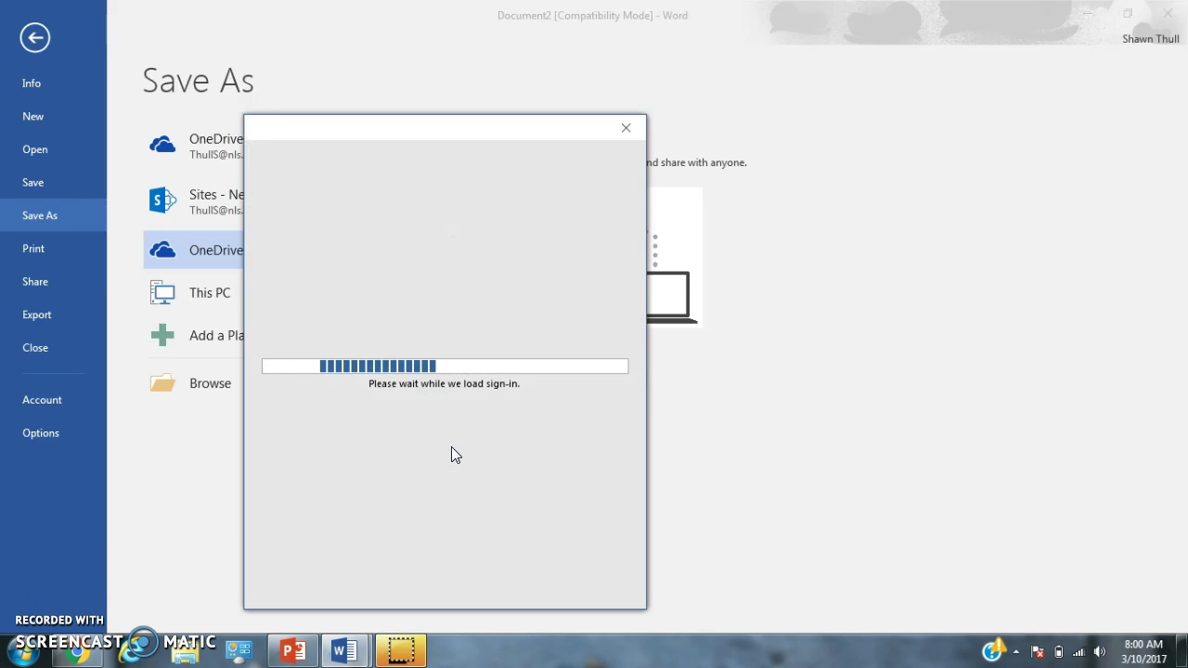
click(491, 299)
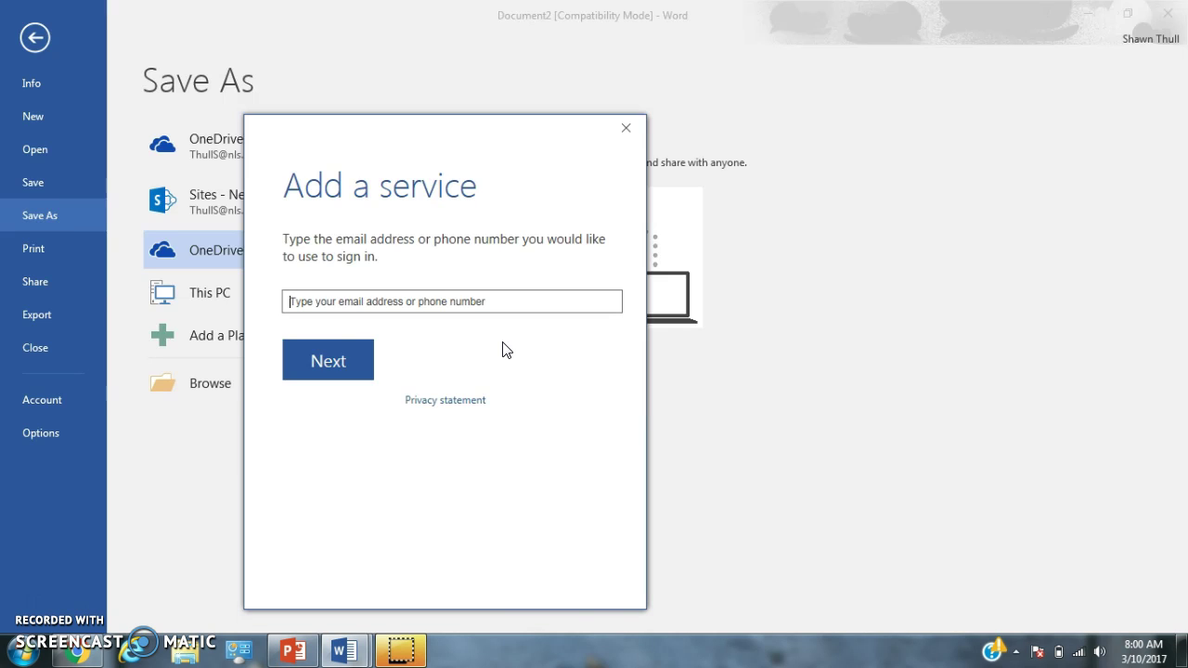
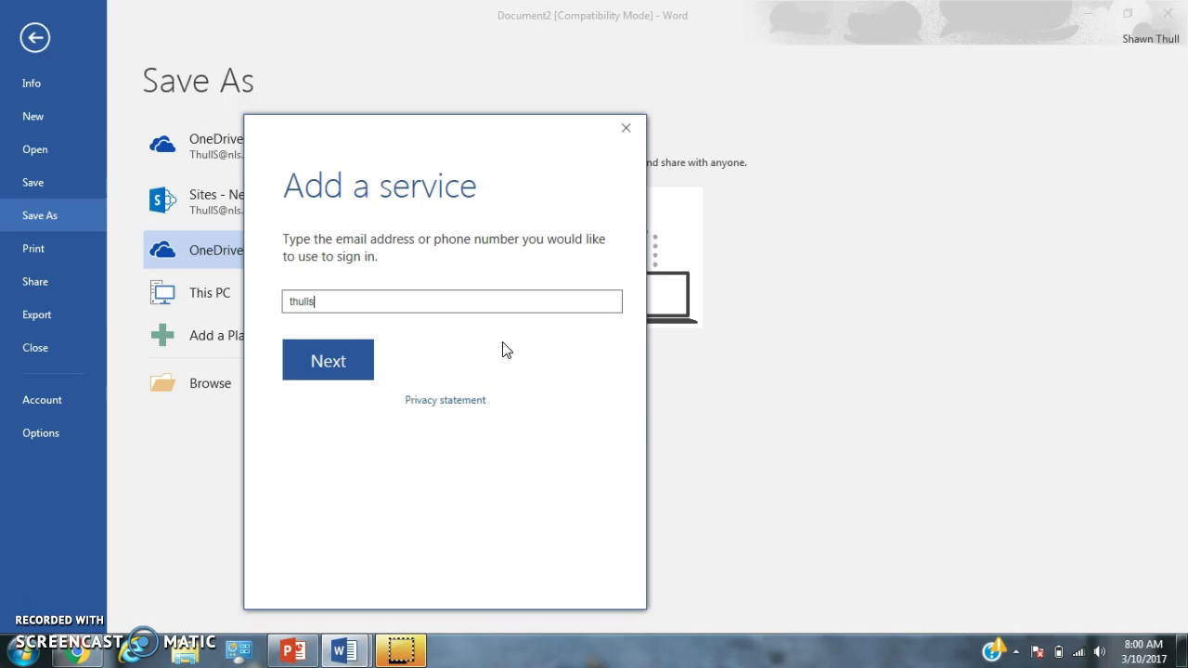
click(340, 369)
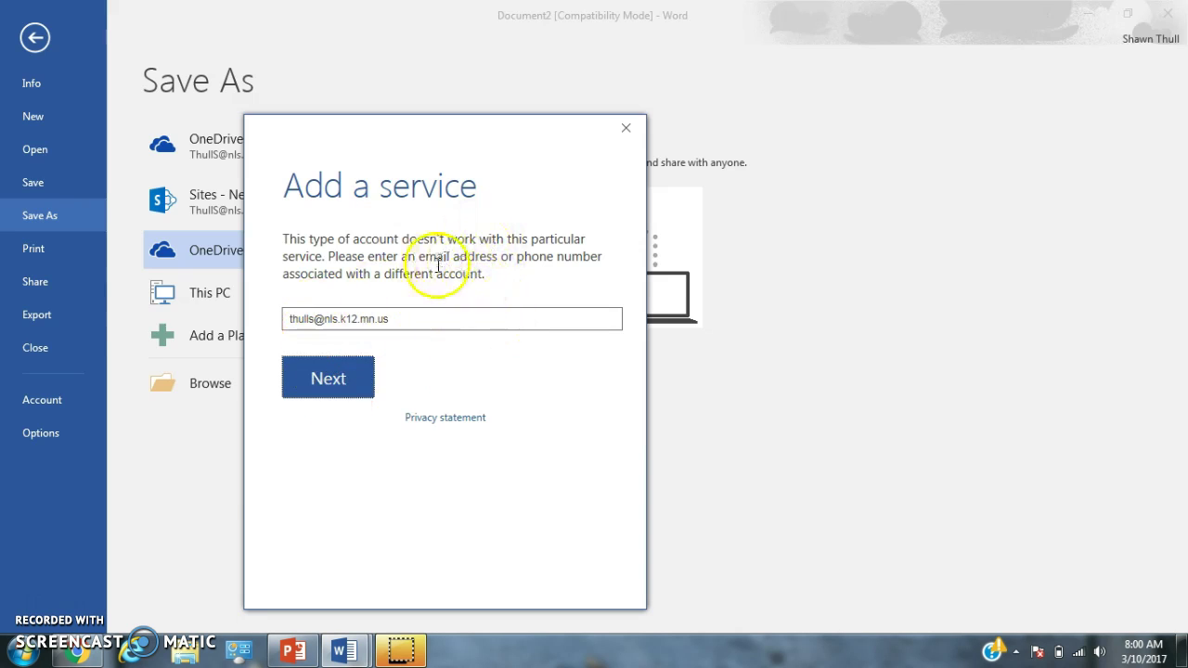
click(627, 126)
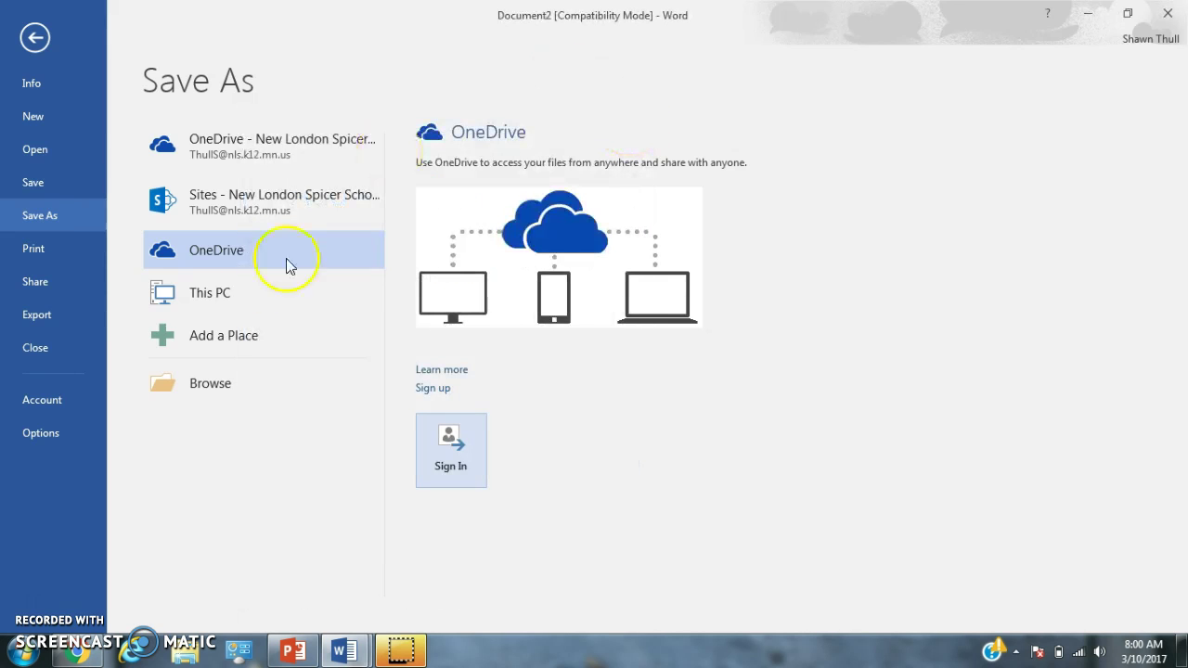
Choose the school OneDrive location and open the 'OneDrive - New London Spicer Schools' folder
click(270, 169)
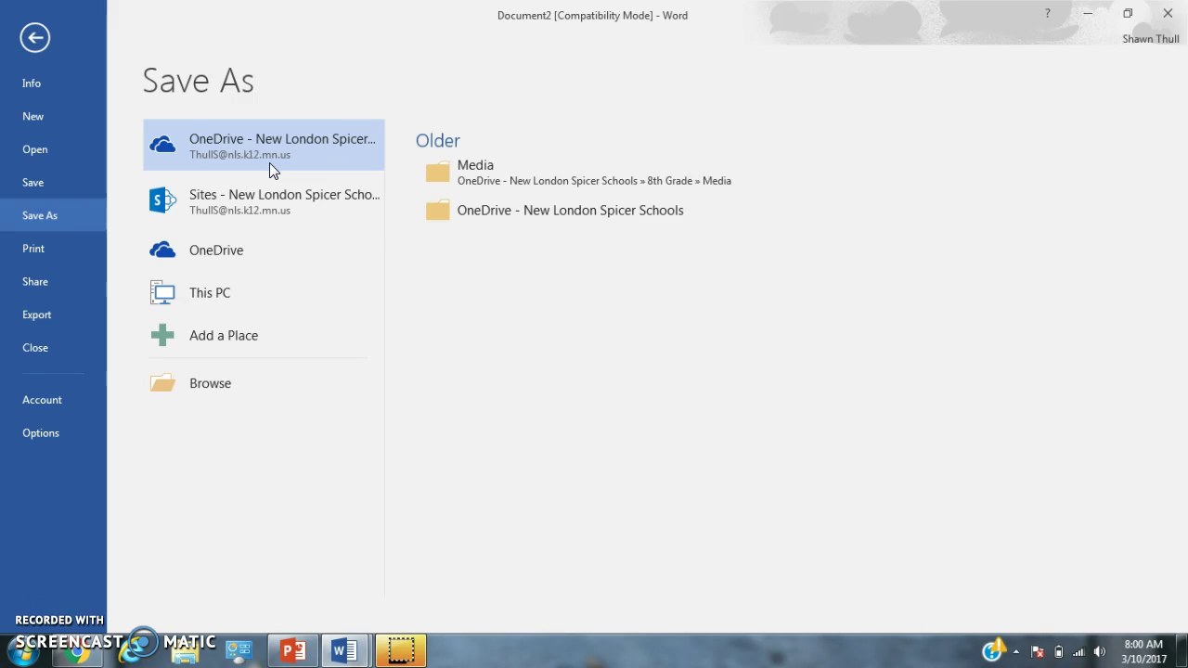
click(488, 214)
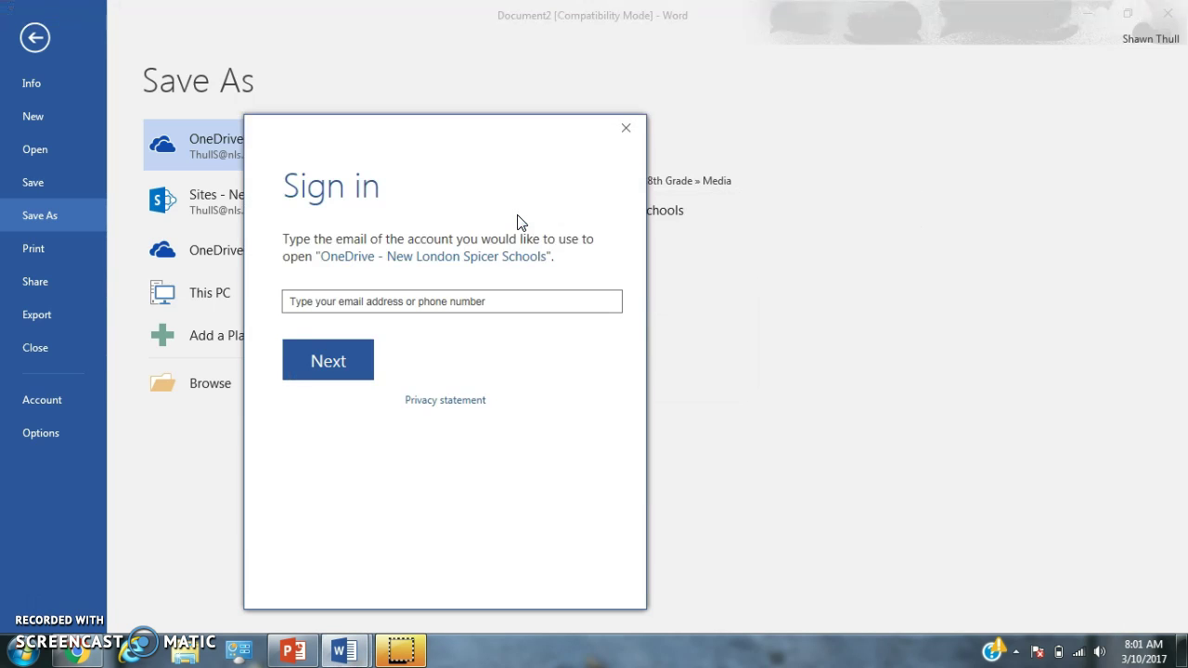
Close the Sign in window and dismiss the "Sorry, we couldn't open" error for the school OneDrive Documents location
click(521, 219)
click(604, 178)
click(625, 130)
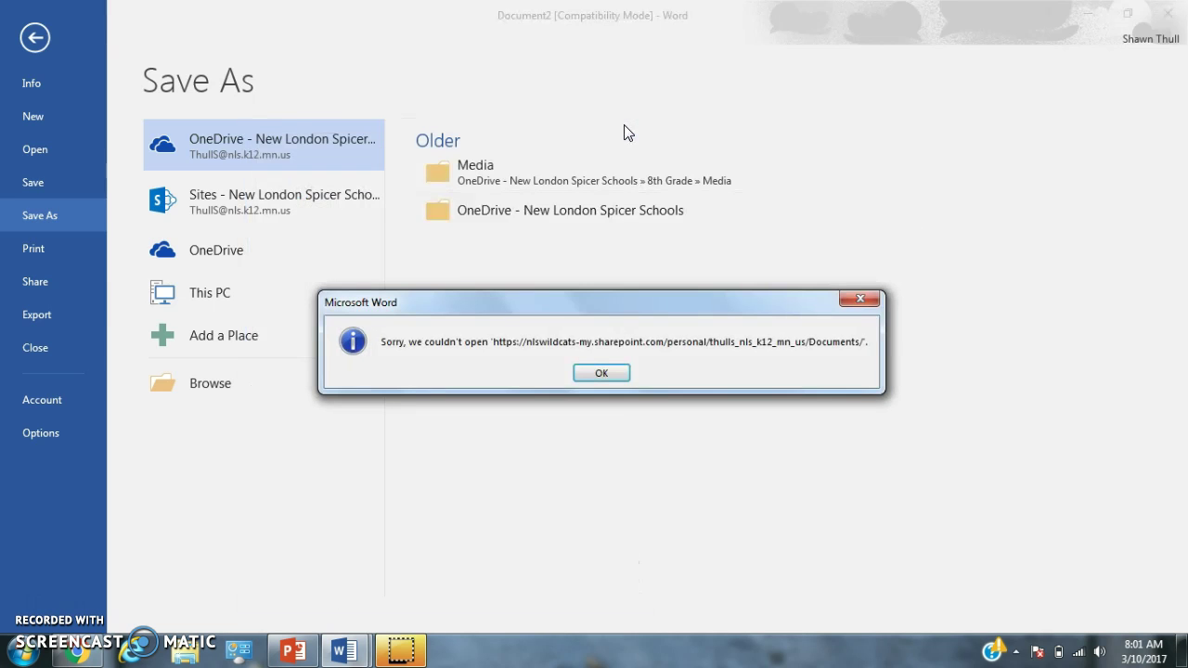
click(594, 375)
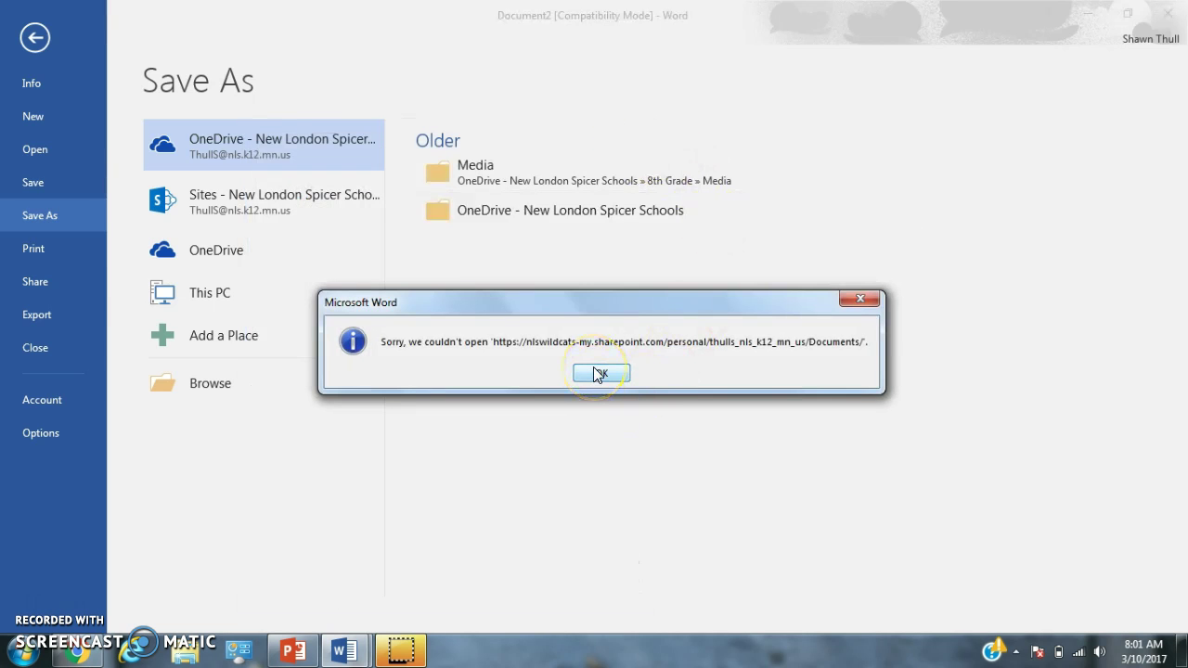